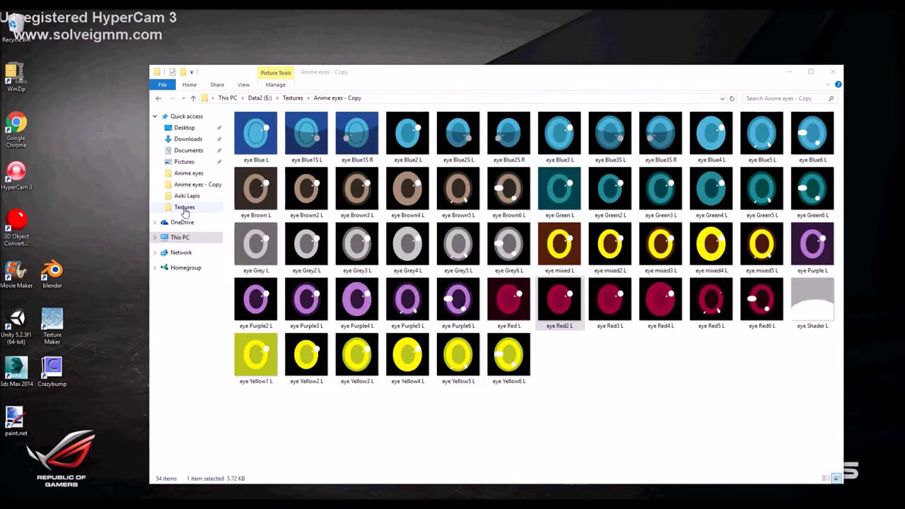
Browse to Textures > Anime eyes - Copy and open eye Green3 L in Paint via Edit.
click(185, 207)
double_click(361, 138)
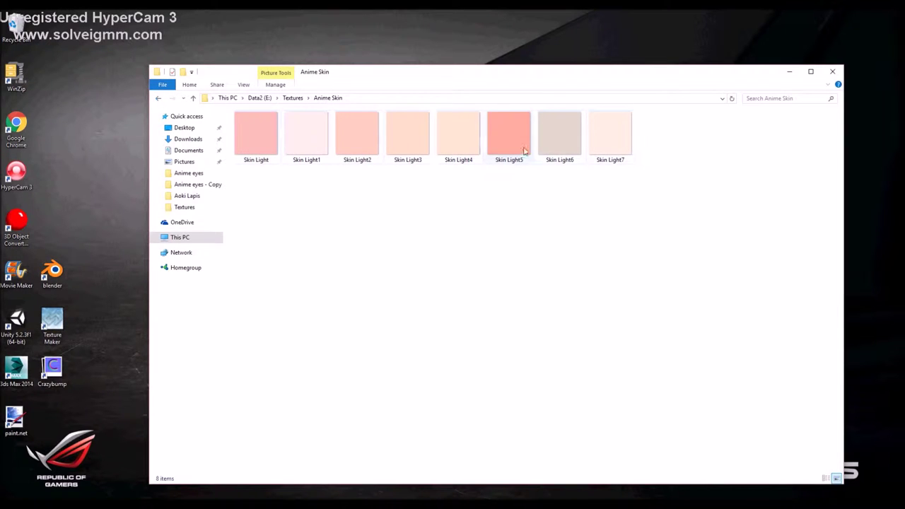
click(158, 98)
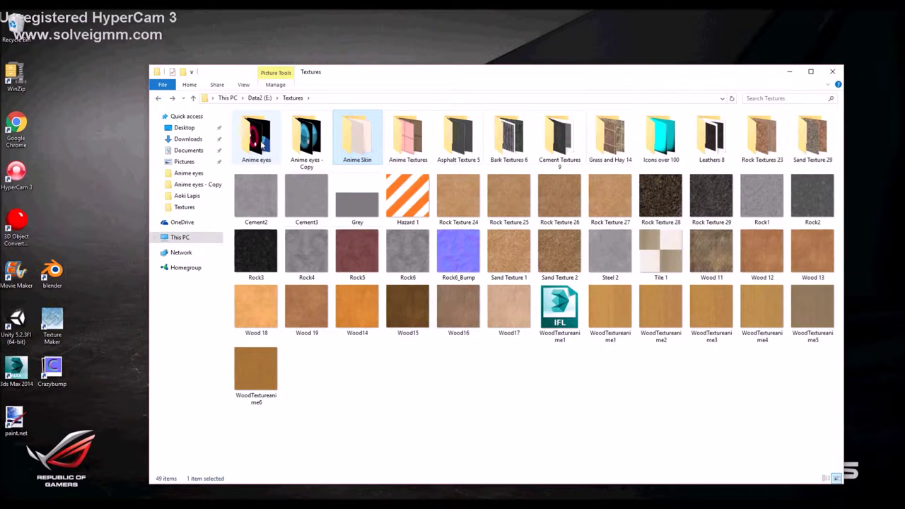
double_click(304, 142)
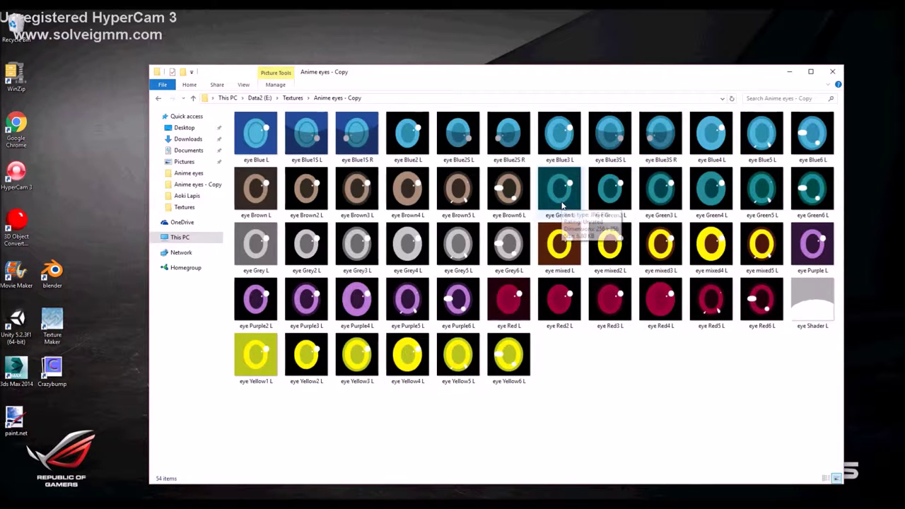
right_click(665, 199)
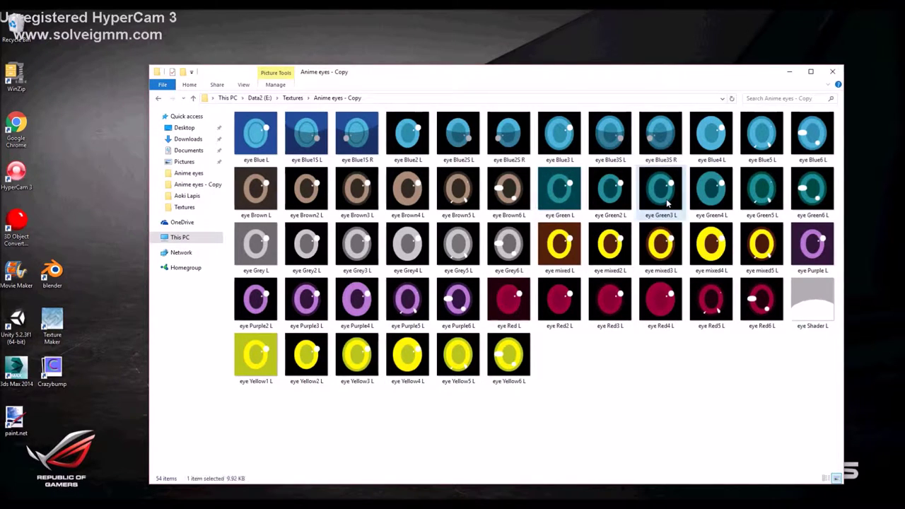
click(715, 227)
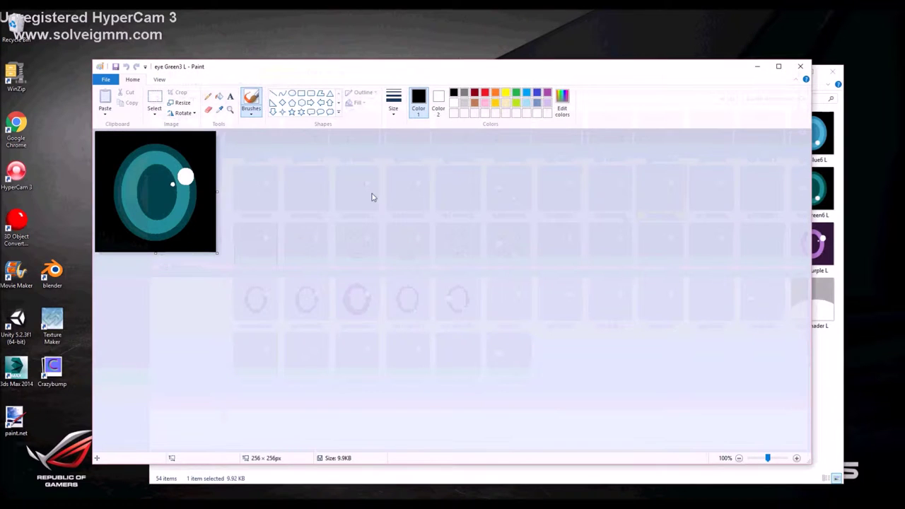
Draw and commit a trial ellipse outline around the eye.
mouse_move(388, 71)
mouse_down()
mouse_move(527, 240)
mouse_move(526, 255)
mouse_up()
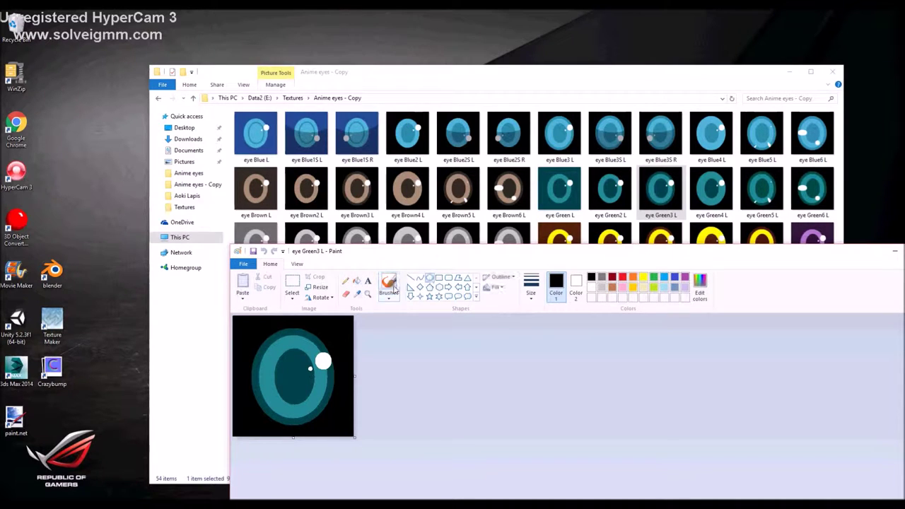
click(429, 278)
click(531, 286)
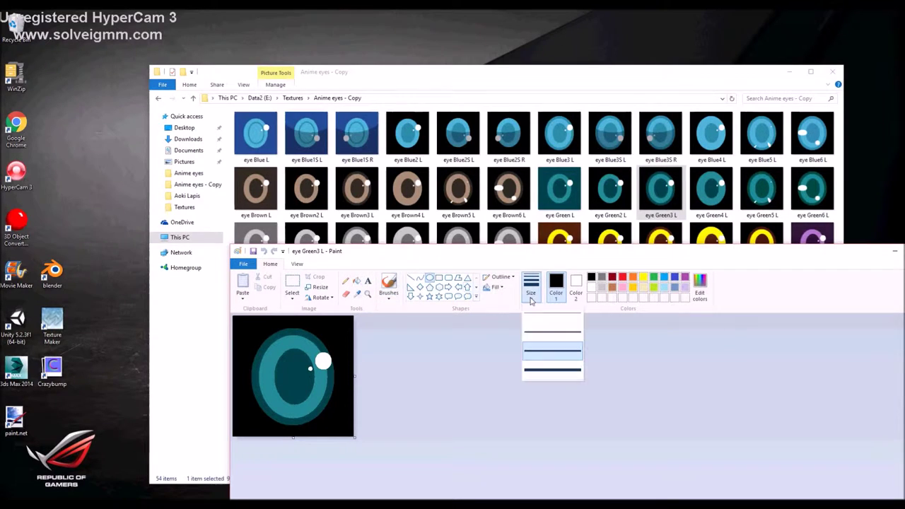
click(548, 370)
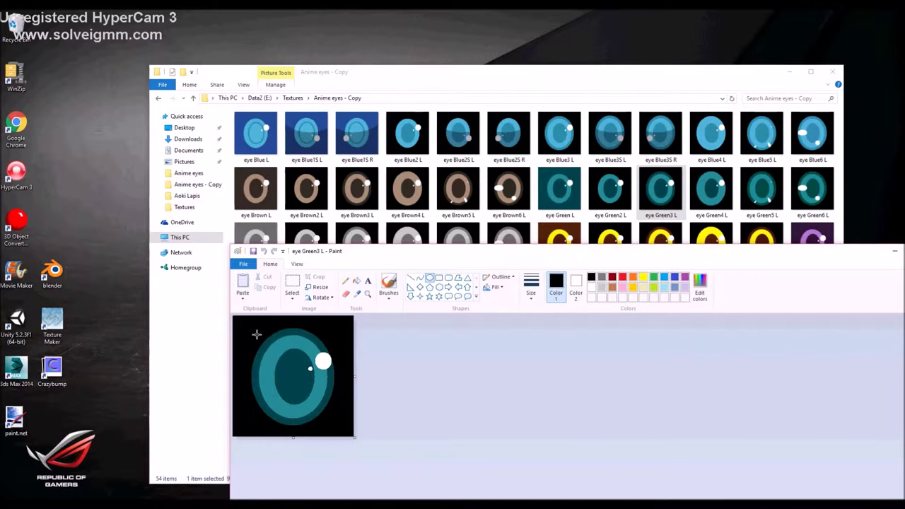
drag(257, 334, 331, 420)
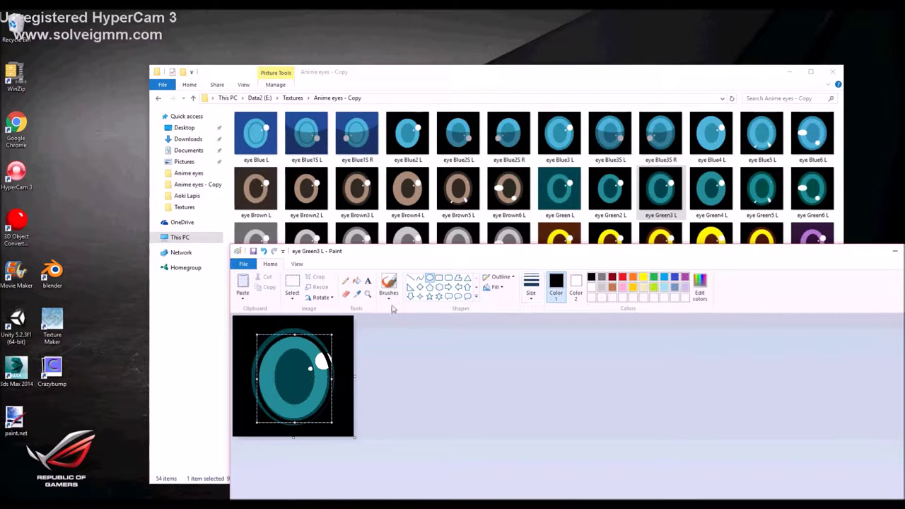
drag(257, 334, 249, 327)
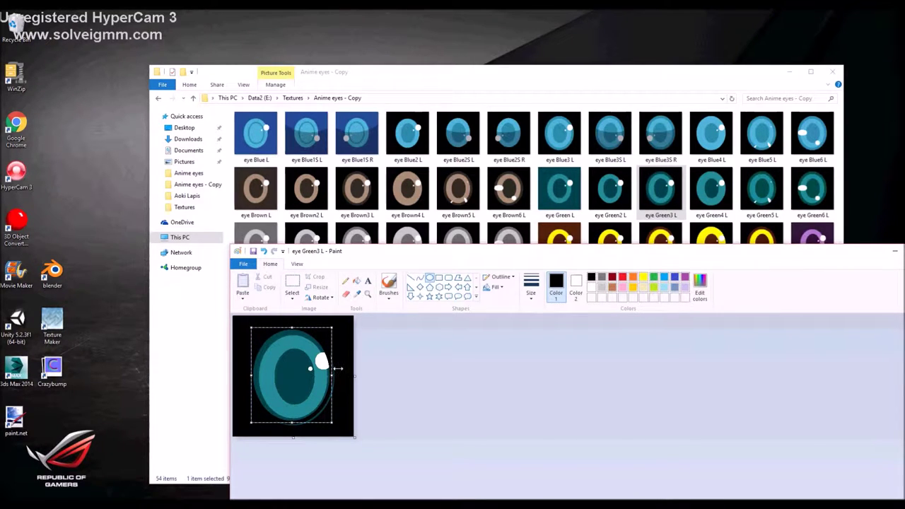
click(338, 368)
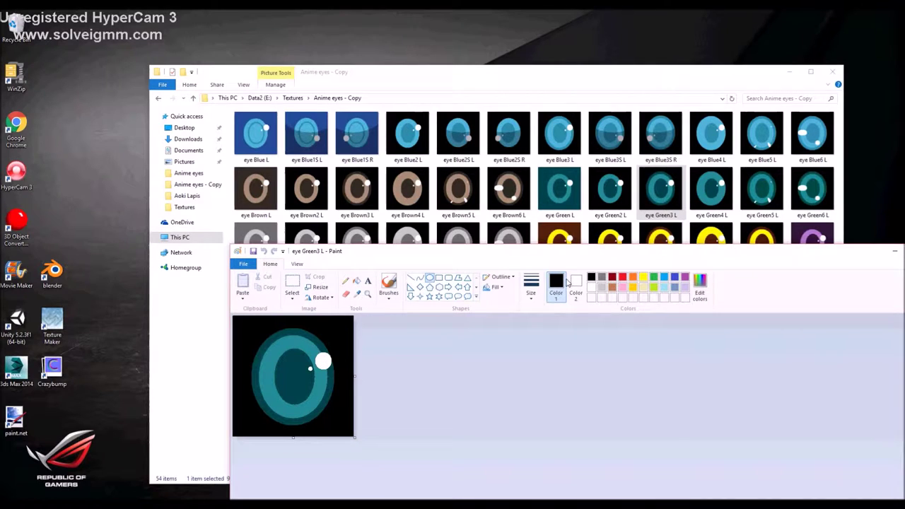
Set the drawing colour to white and the line size to the thickest option.
click(593, 288)
click(531, 289)
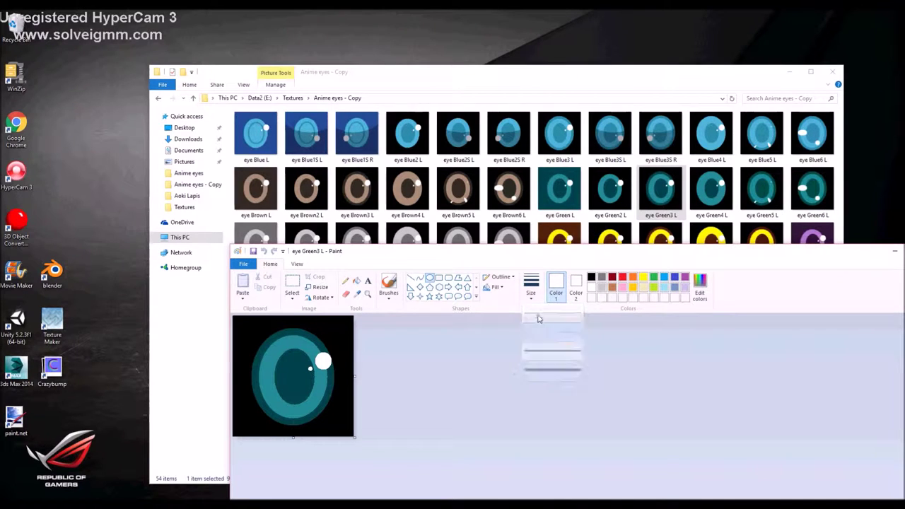
click(537, 319)
click(529, 294)
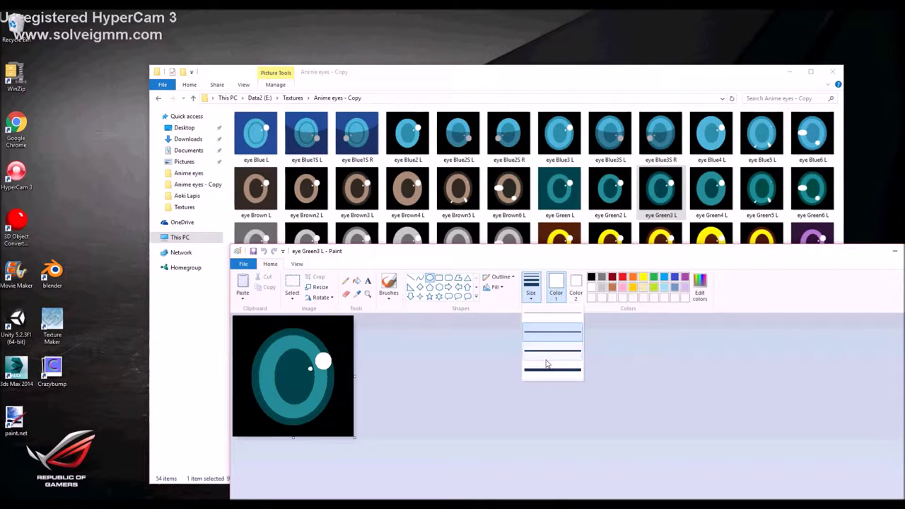
click(546, 364)
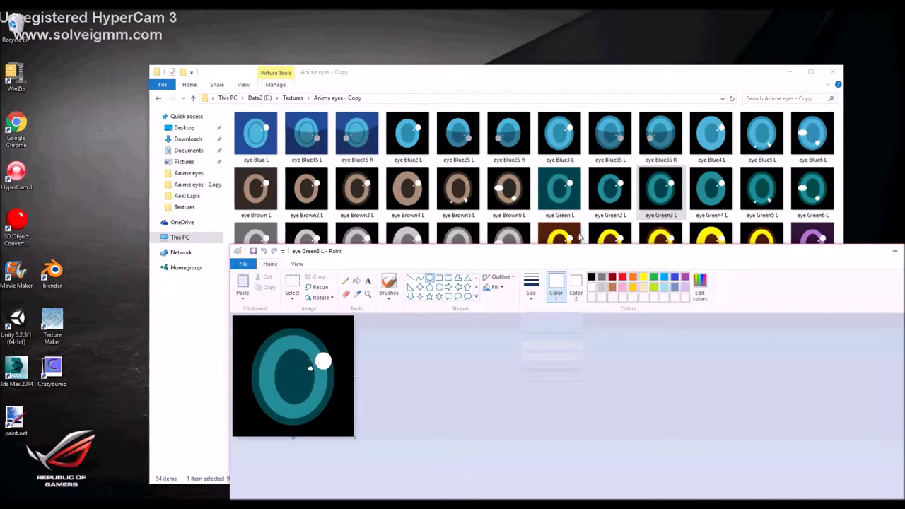
drag(861, 256, 807, 244)
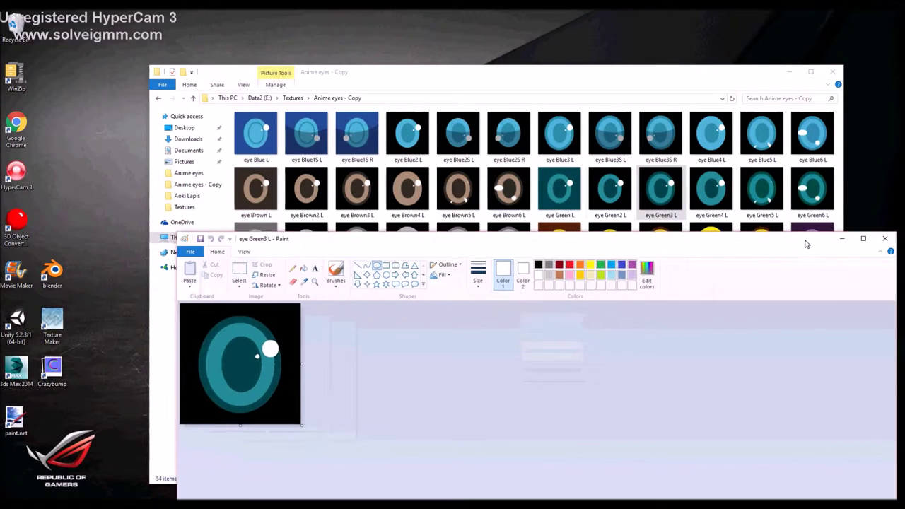
Close the eye thumbnails folder window and undo the pasted brown eye image.
click(884, 238)
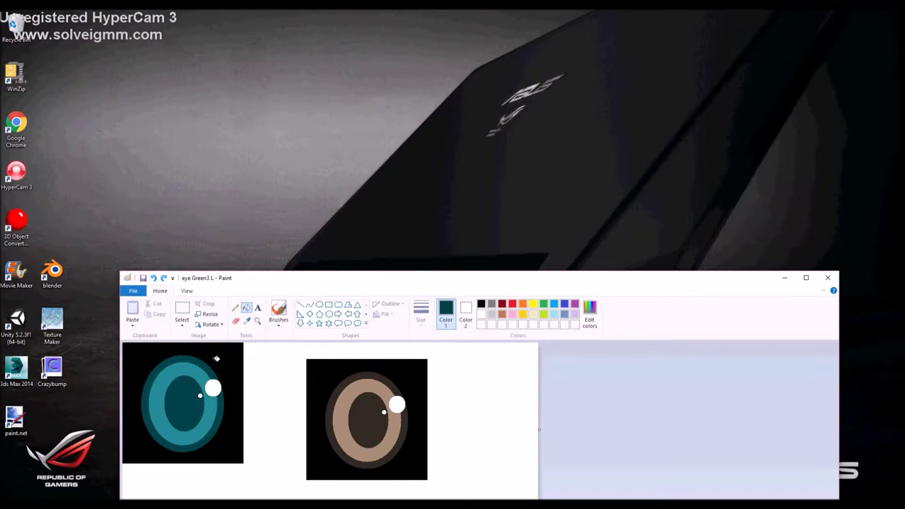
drag(422, 284, 416, 185)
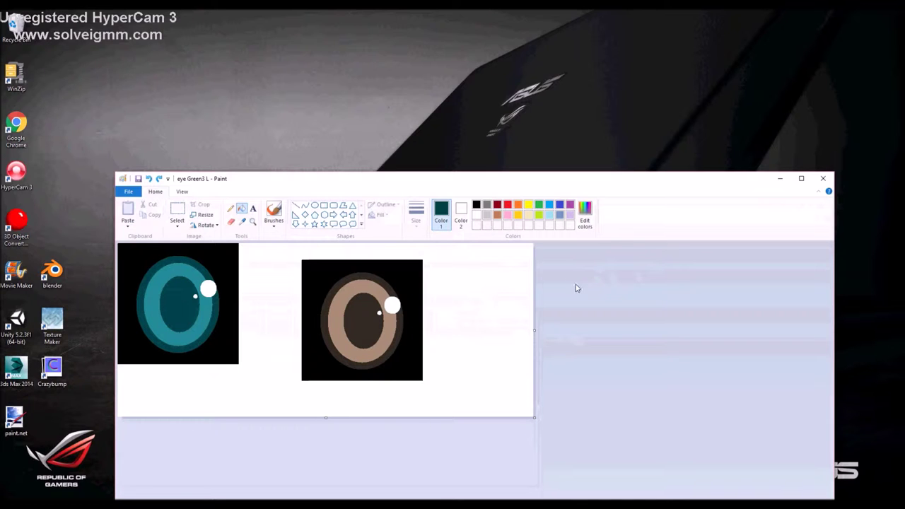
click(242, 221)
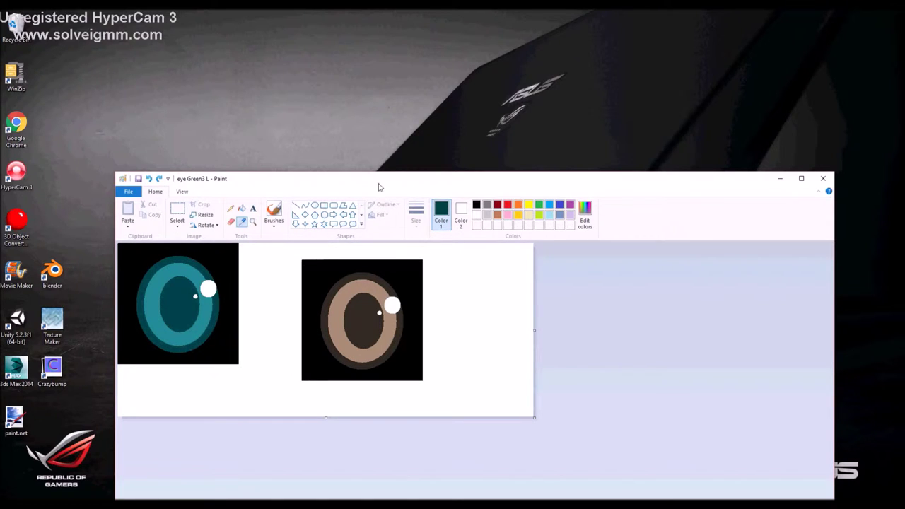
drag(378, 183, 370, 160)
click(140, 156)
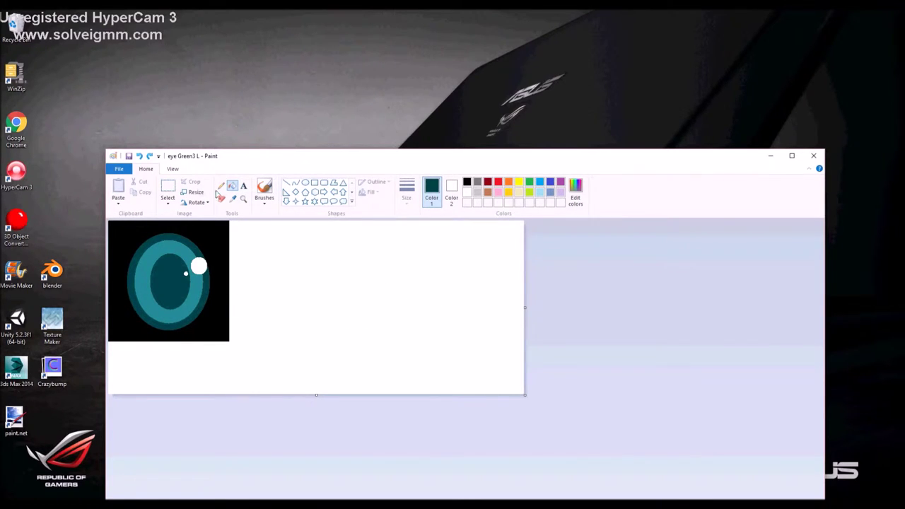
Close eye Green3 L in Paint, discarding all changes with Don't Save.
click(304, 182)
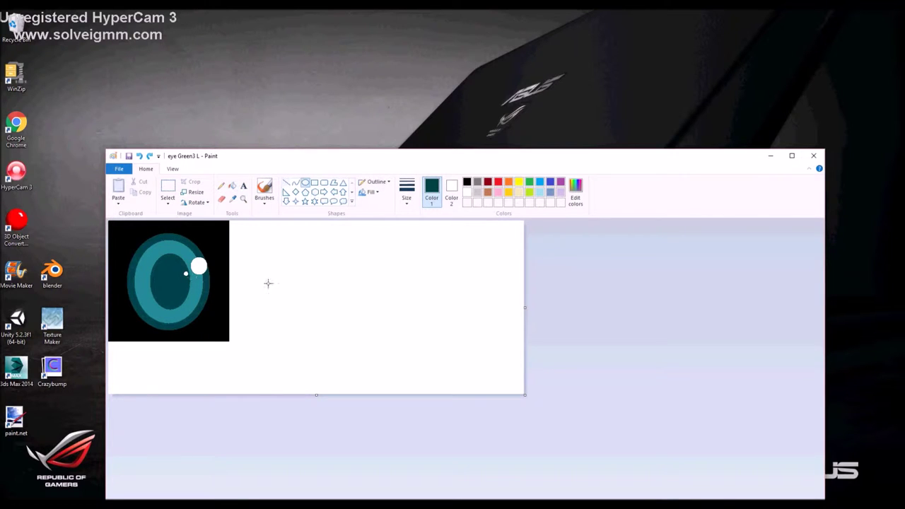
click(815, 155)
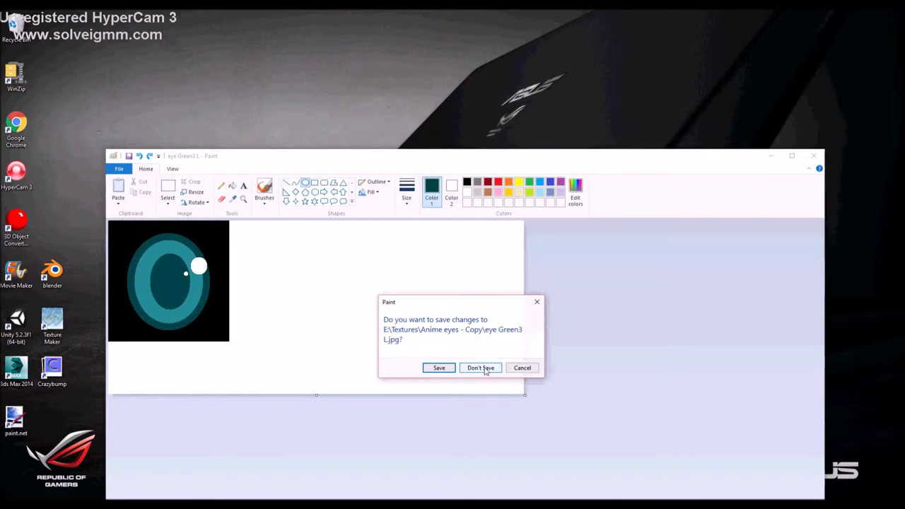
click(485, 369)
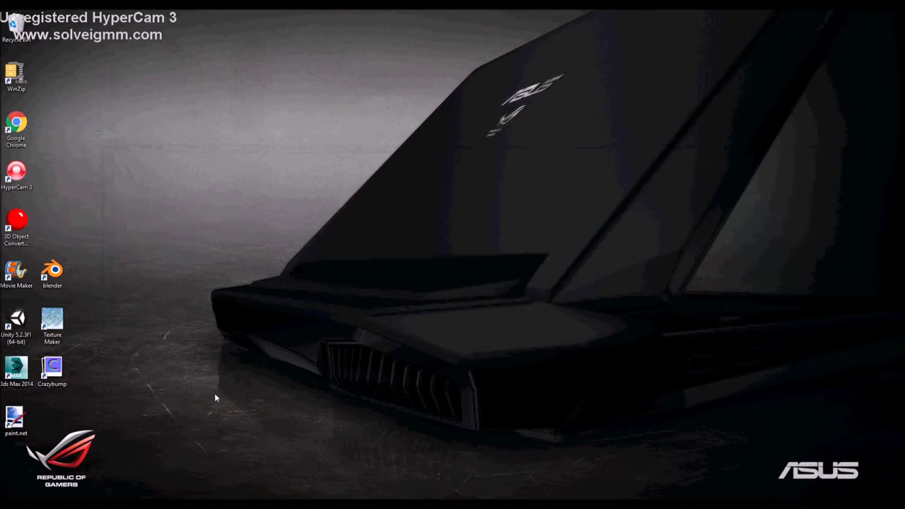
double_click(14, 418)
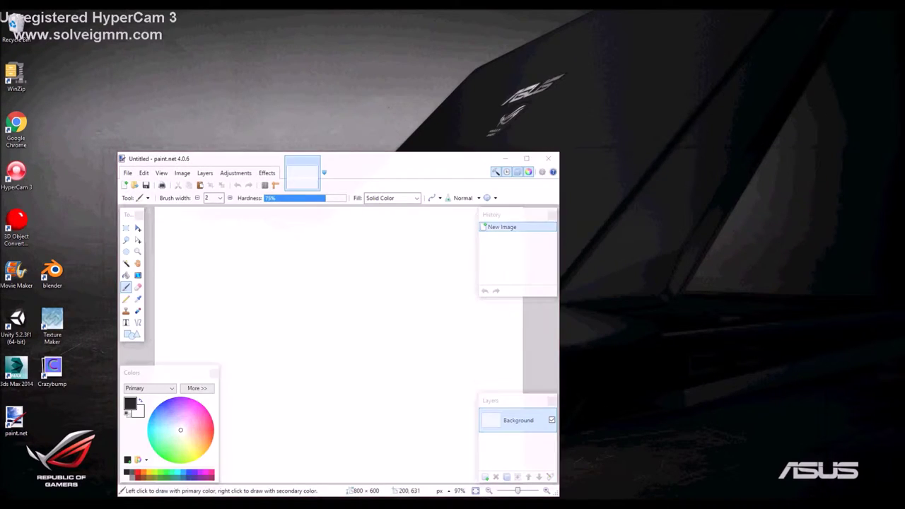
key(alt+Tab)
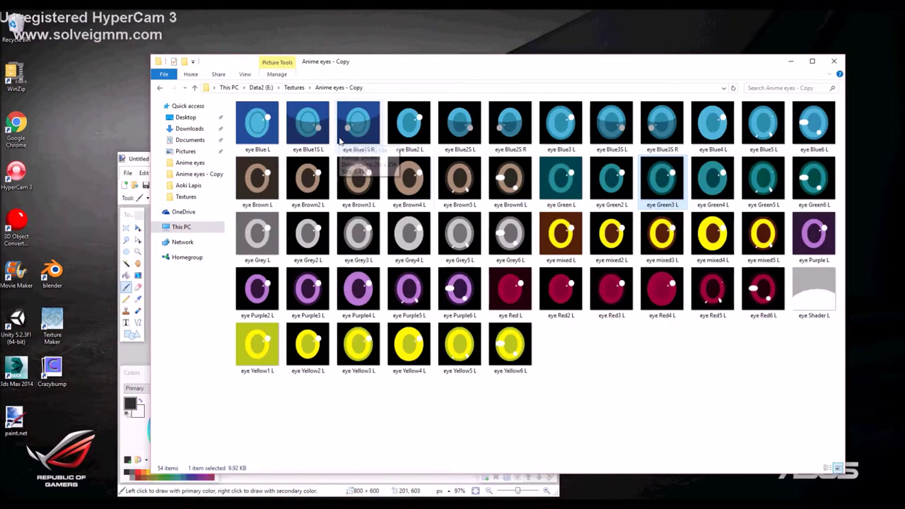
click(21, 40)
double_click(21, 40)
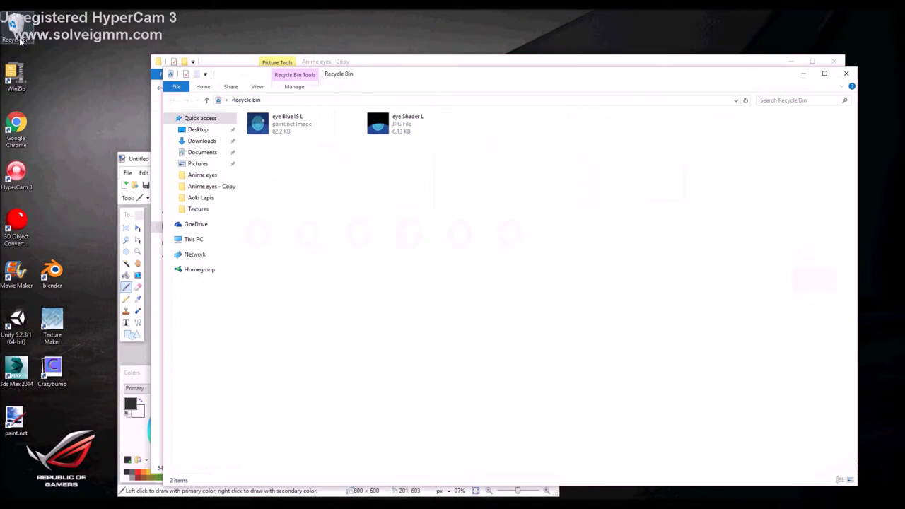
click(380, 126)
right_click(380, 126)
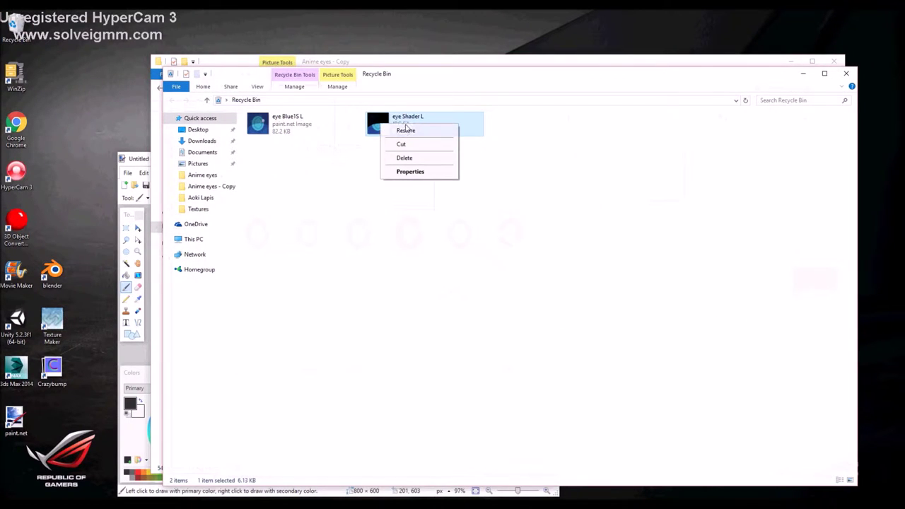
click(410, 131)
click(849, 75)
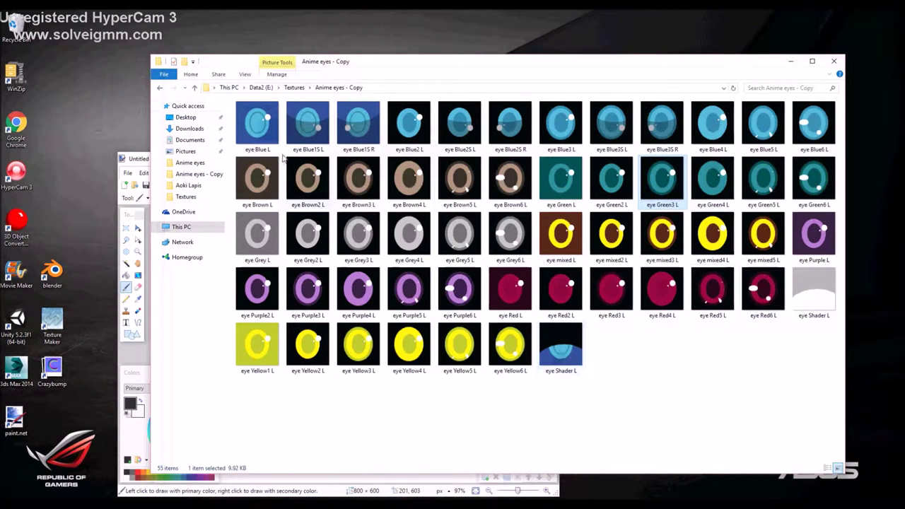
click(260, 130)
right_click(260, 130)
click(644, 384)
click(643, 384)
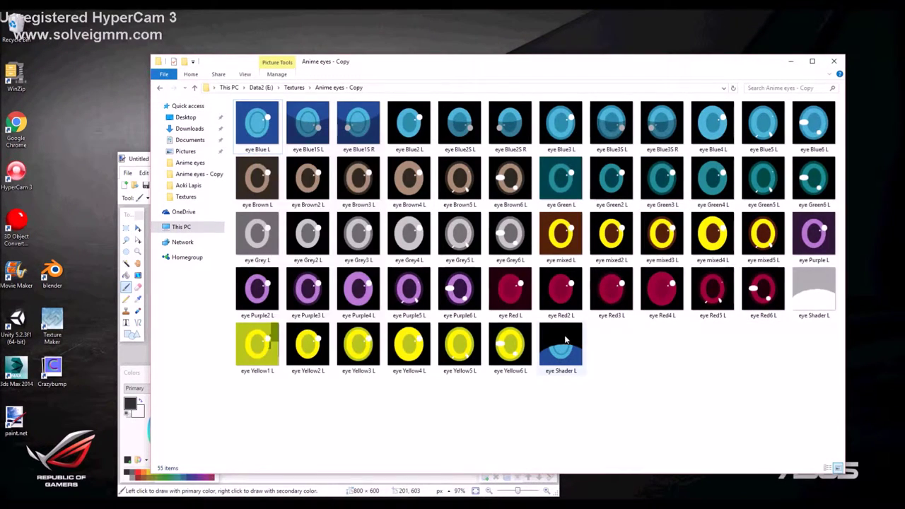
mouse_move(570, 345)
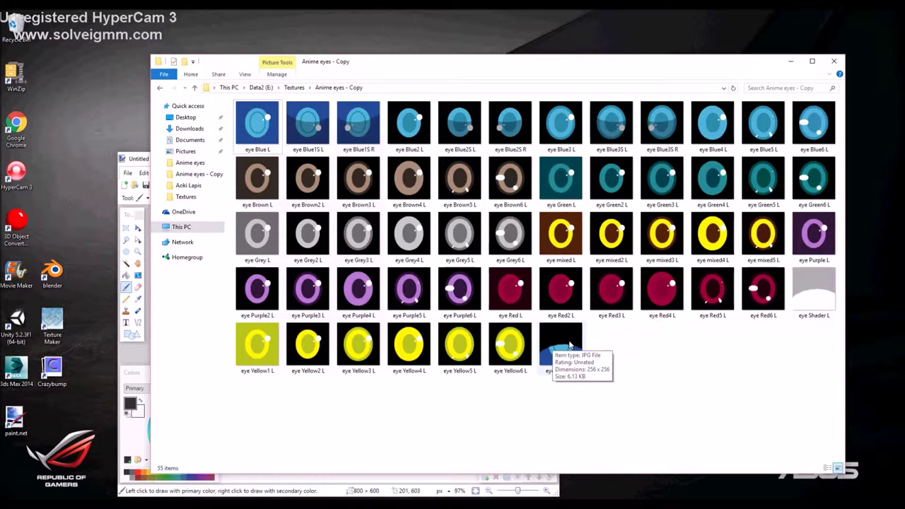
double_click(570, 345)
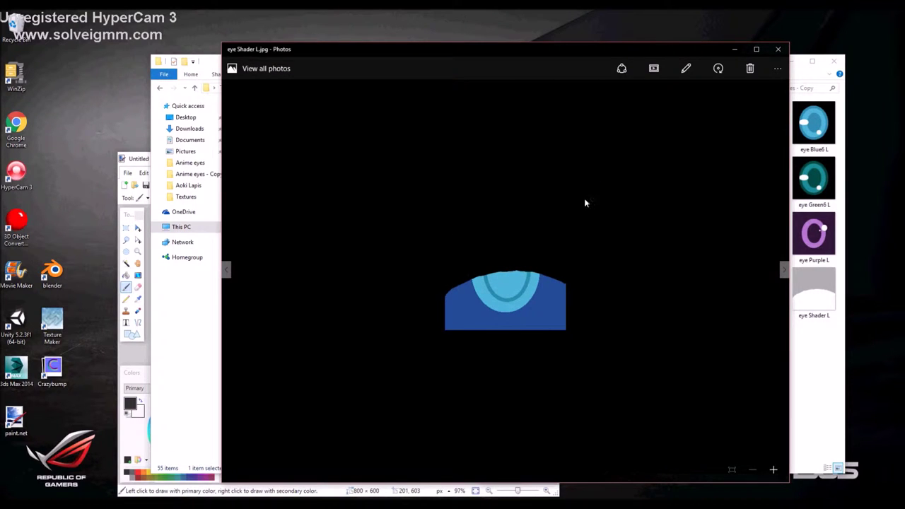
click(778, 49)
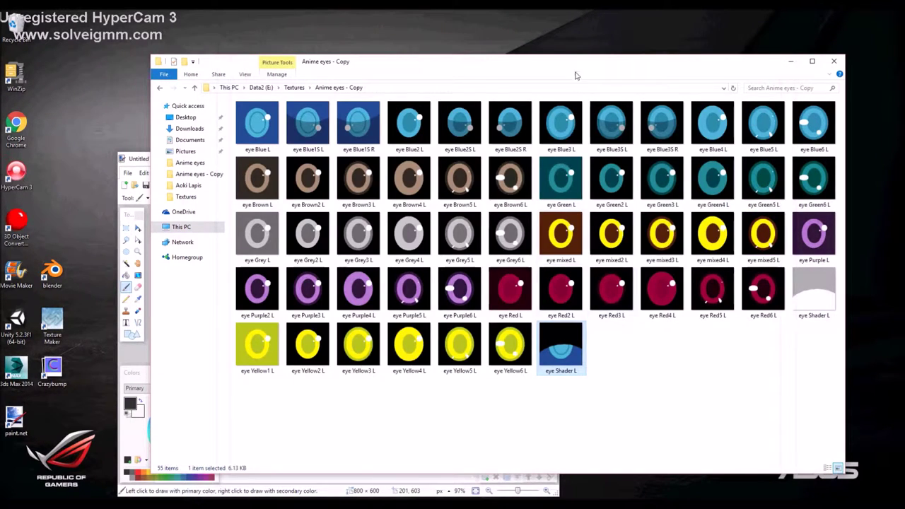
drag(575, 75, 793, 73)
Open eye Shader L in paint.net and Magic Wand-select then delete its blue area.
drag(778, 345, 342, 366)
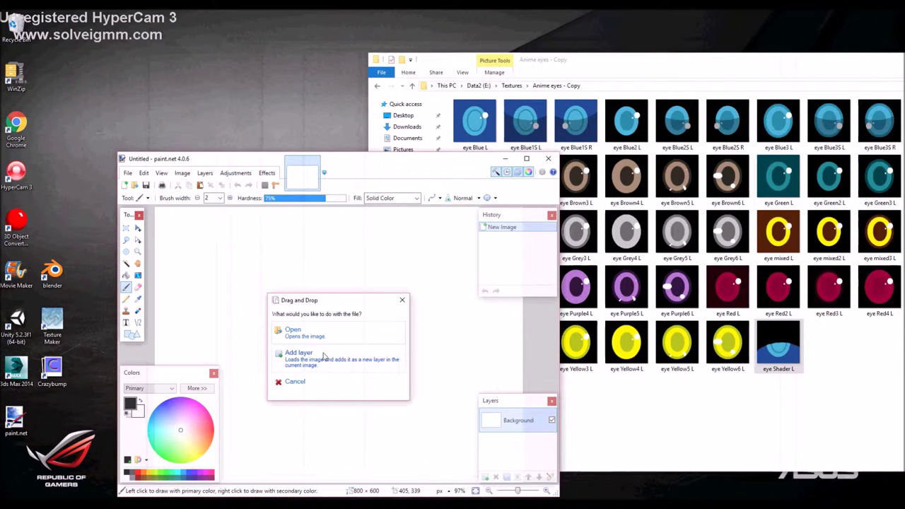
click(314, 333)
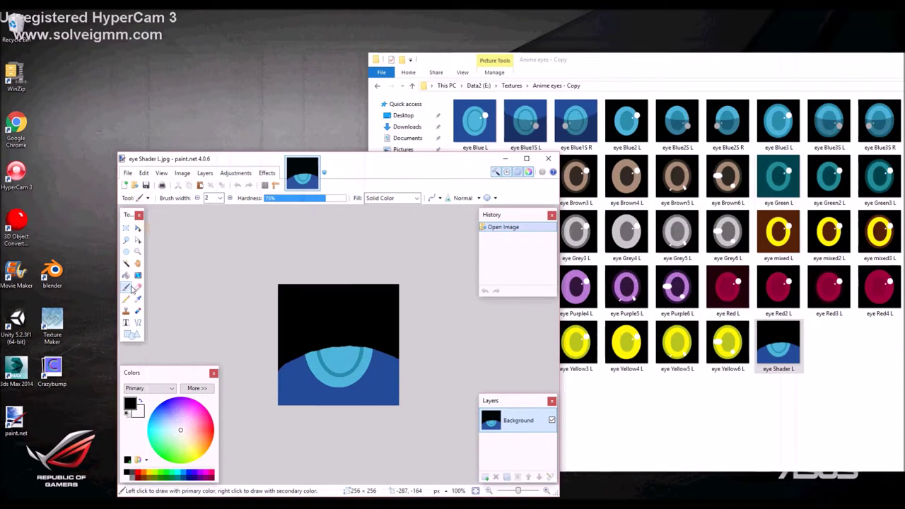
click(127, 265)
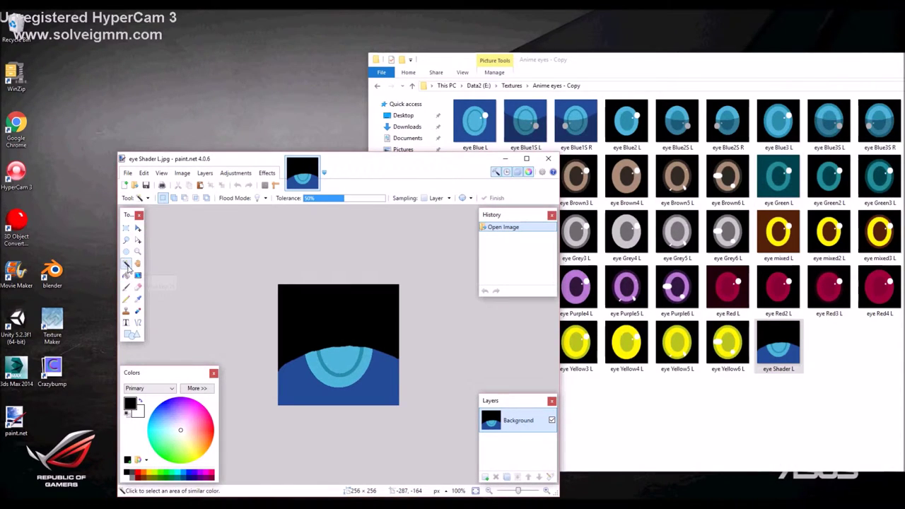
click(337, 378)
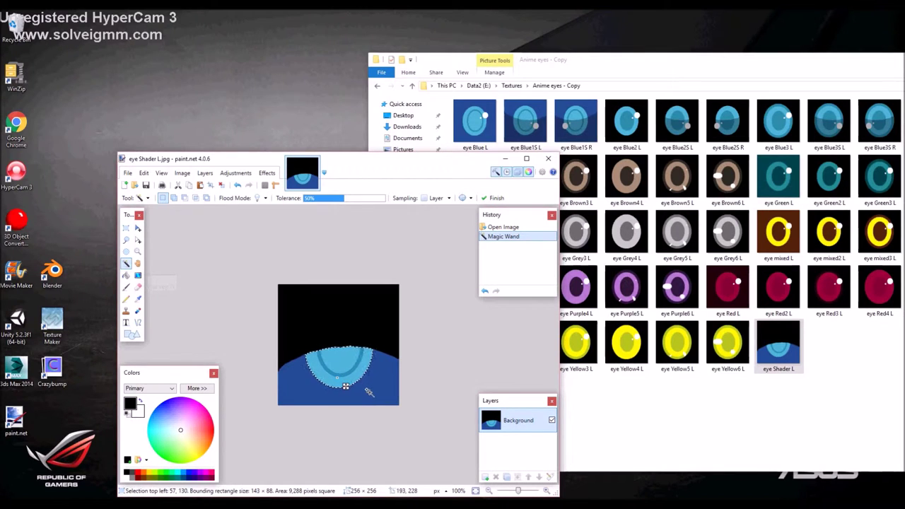
ctrl+click(369, 393)
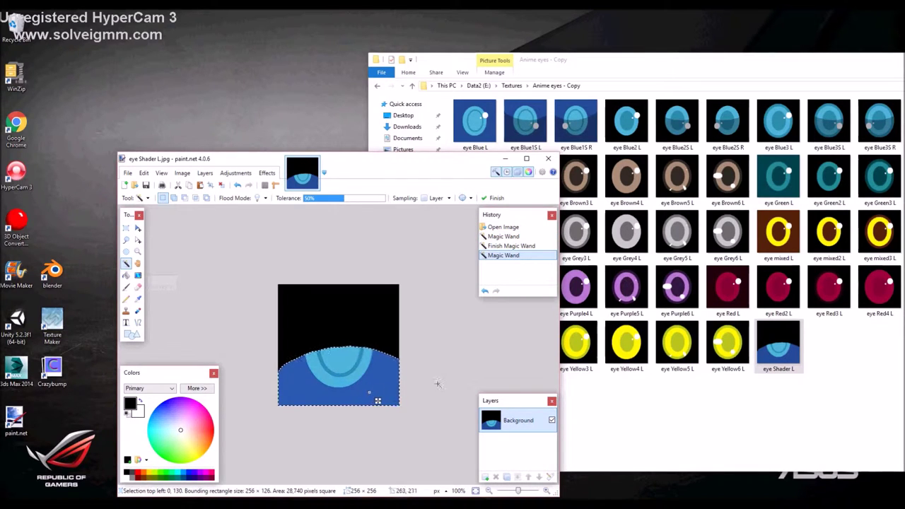
key(Delete)
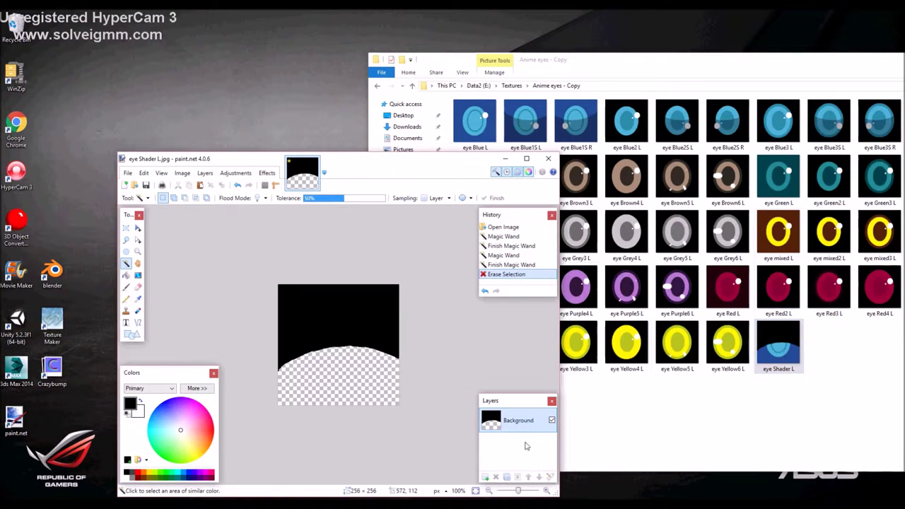
Lower the eye Shader L layer's opacity to about 100 in Layer Properties.
click(550, 479)
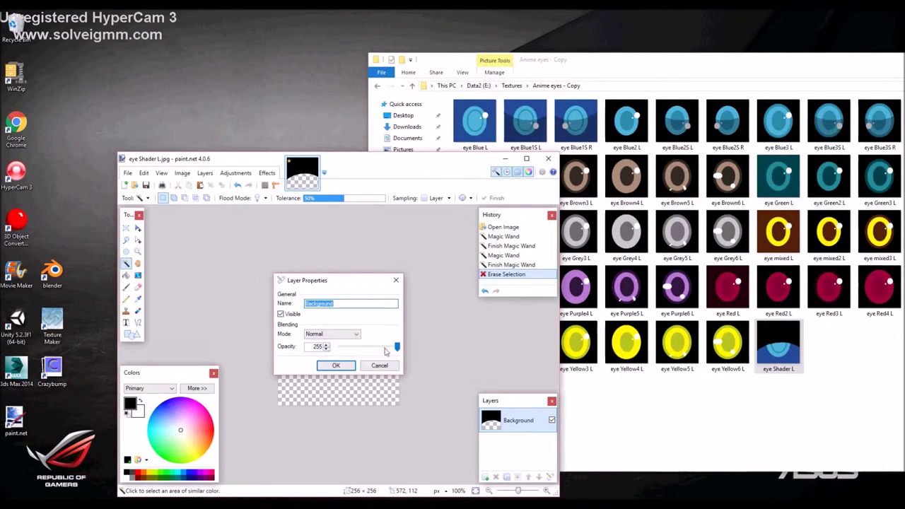
drag(399, 352, 365, 350)
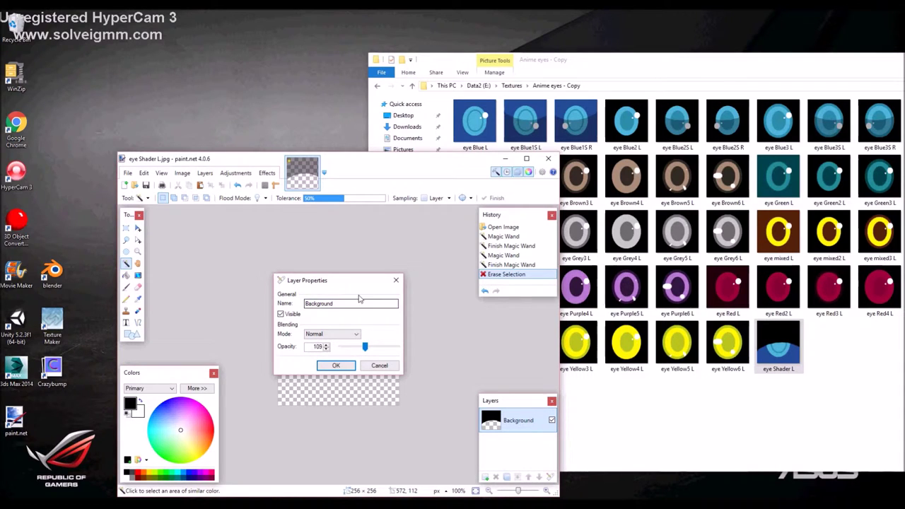
drag(349, 284, 492, 298)
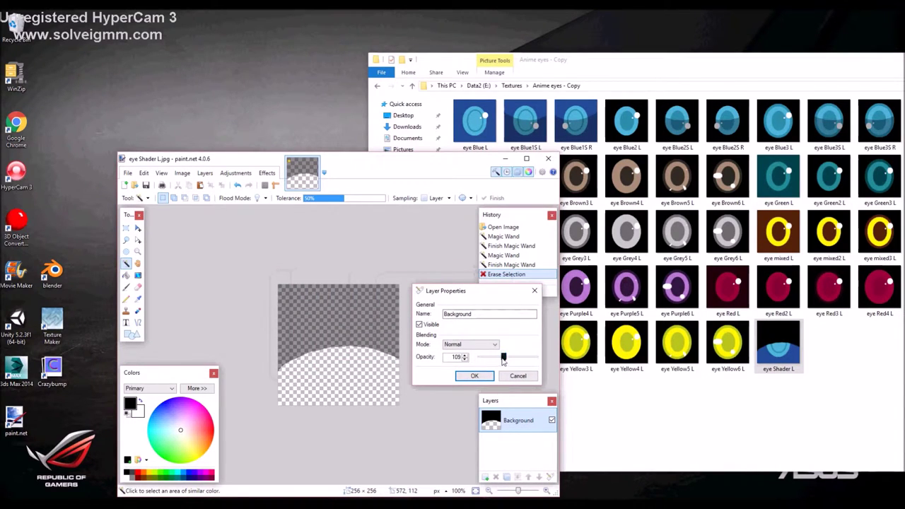
drag(503, 359, 497, 362)
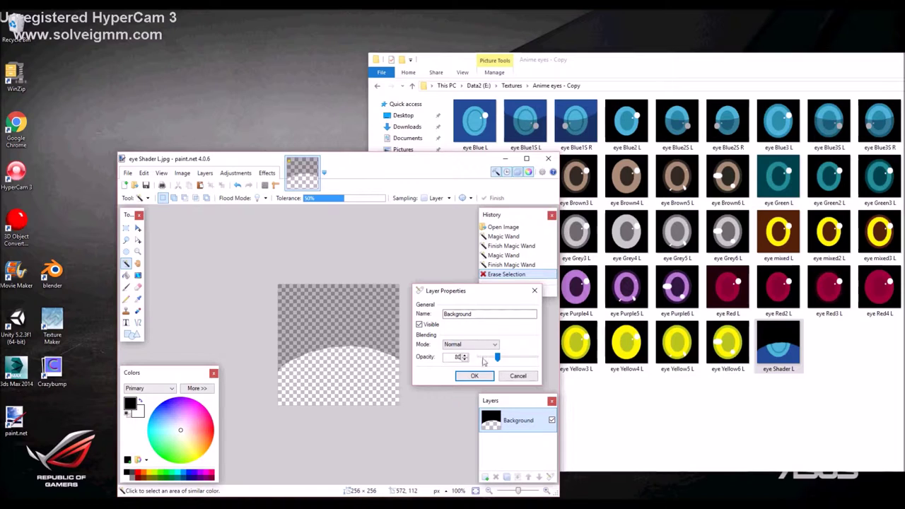
click(470, 375)
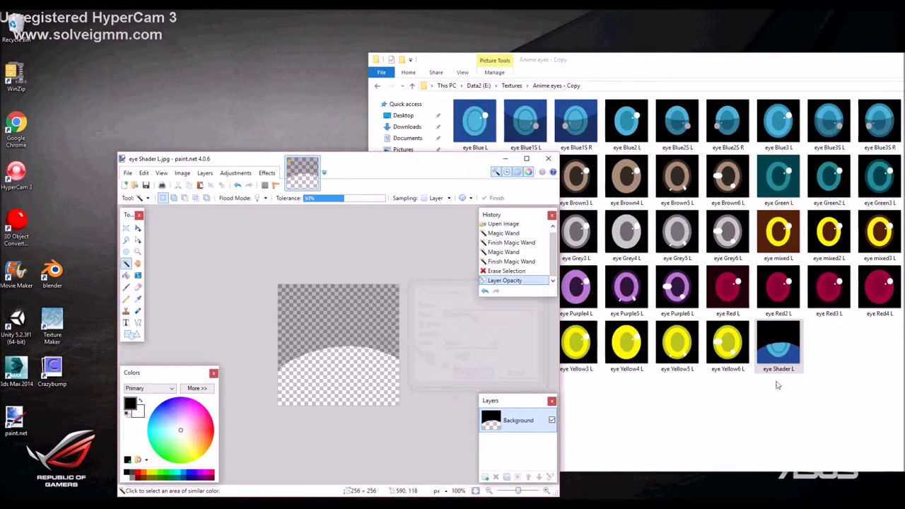
mouse_move(435, 168)
mouse_down()
mouse_move(319, 175)
mouse_move(311, 163)
mouse_move(375, 161)
mouse_up()
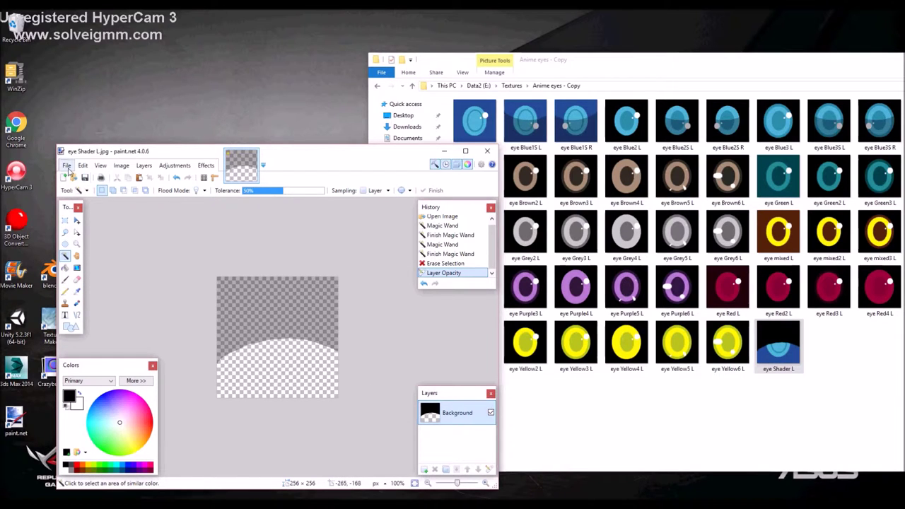
Close paint.net, choosing Don't Save for the edited eye Shader L.
mouse_move(587, 63)
mouse_down()
mouse_move(396, 58)
mouse_move(535, 65)
mouse_up()
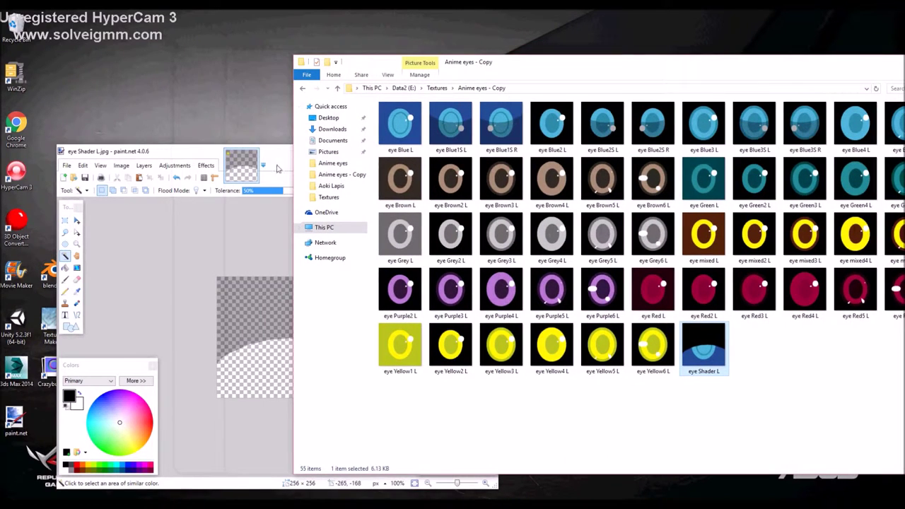
click(187, 156)
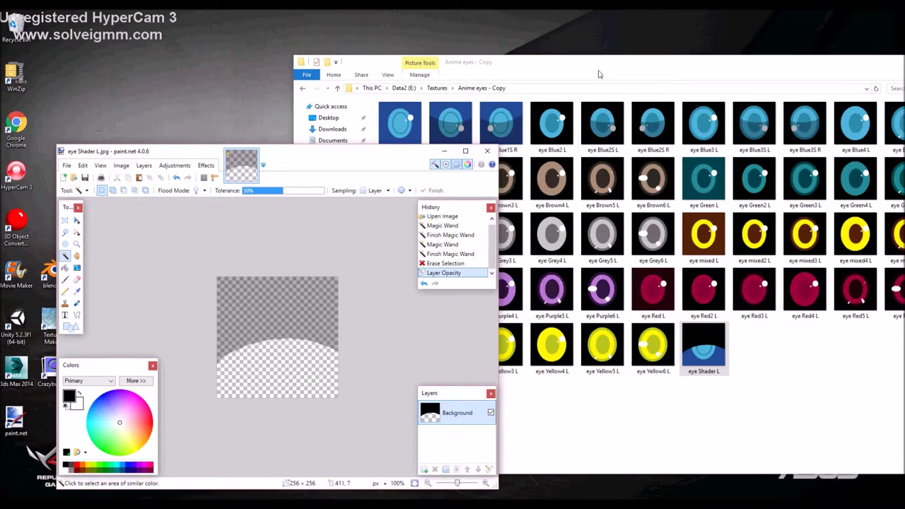
click(487, 150)
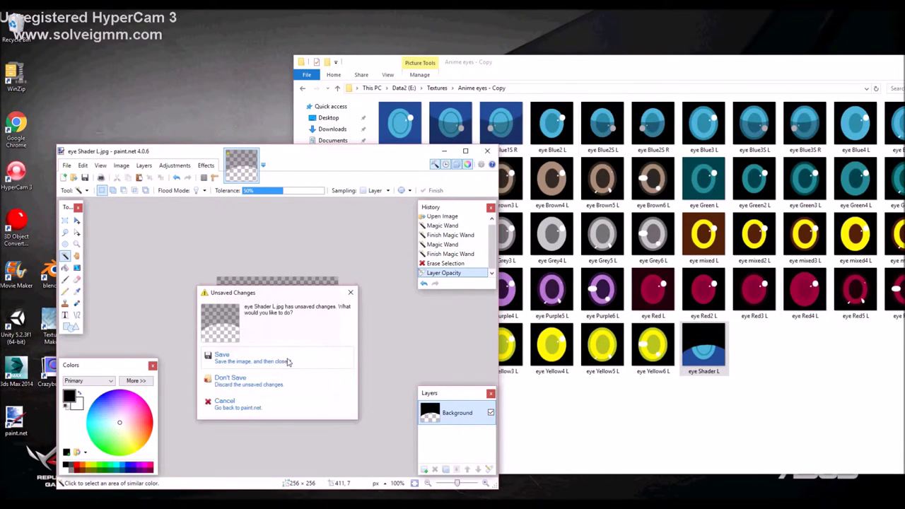
click(276, 385)
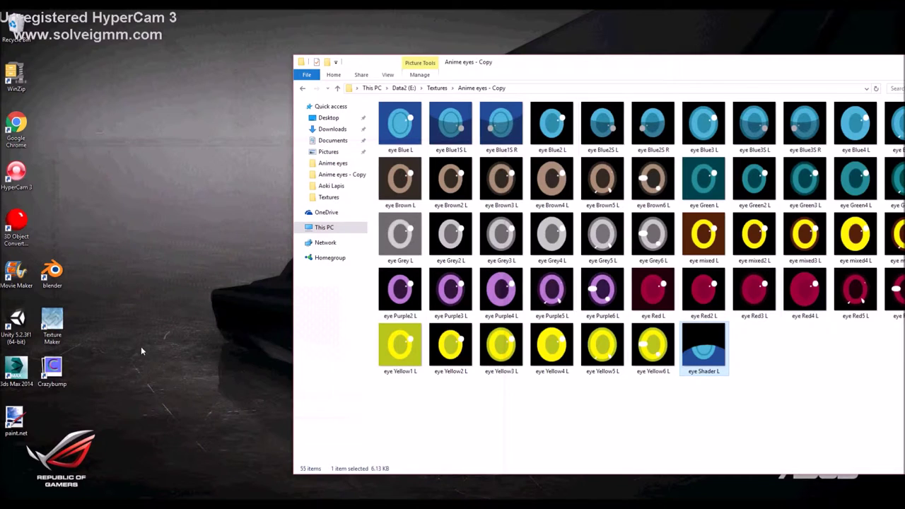
Launch paint.net and open eye Blue4 L by dropping it in.
double_click(14, 420)
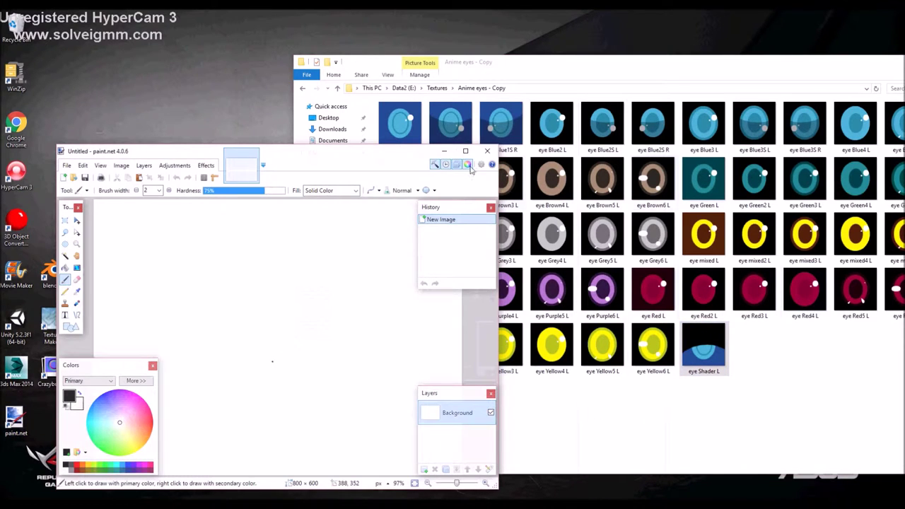
drag(723, 68, 645, 69)
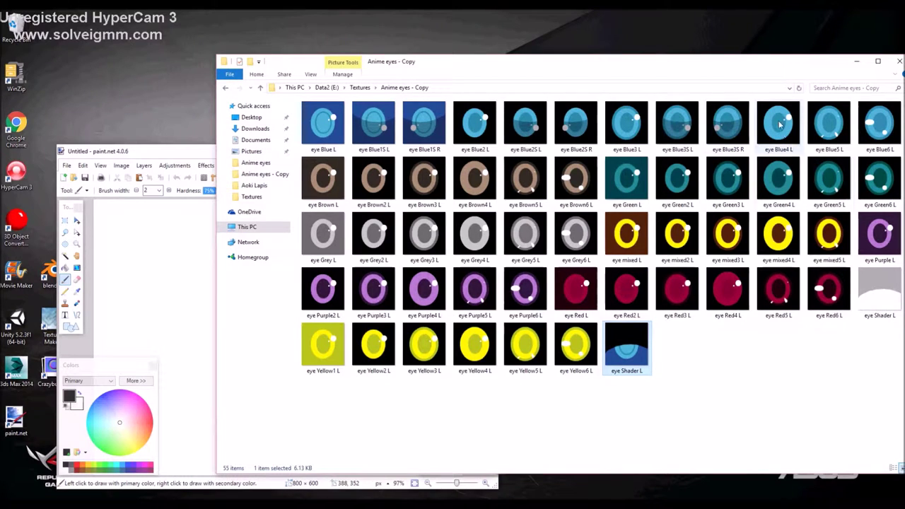
mouse_move(783, 128)
mouse_down()
mouse_move(496, 283)
mouse_move(210, 347)
mouse_up()
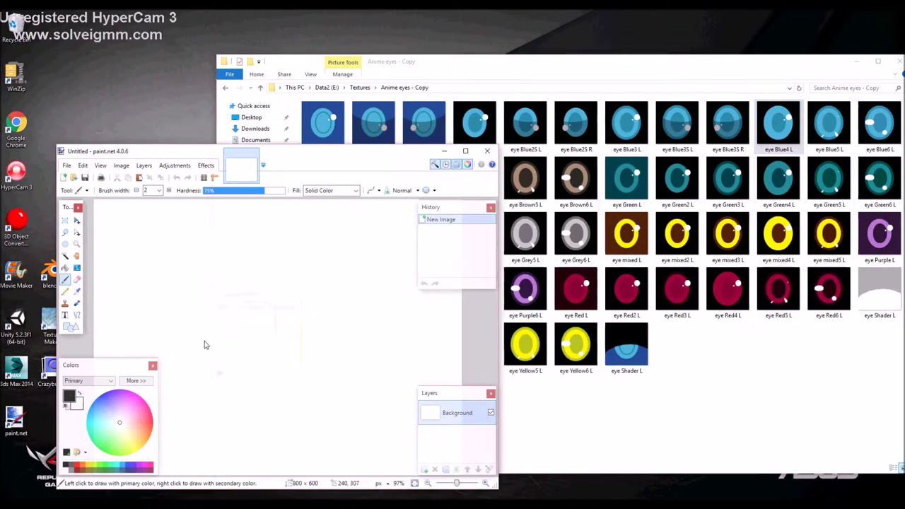
click(233, 324)
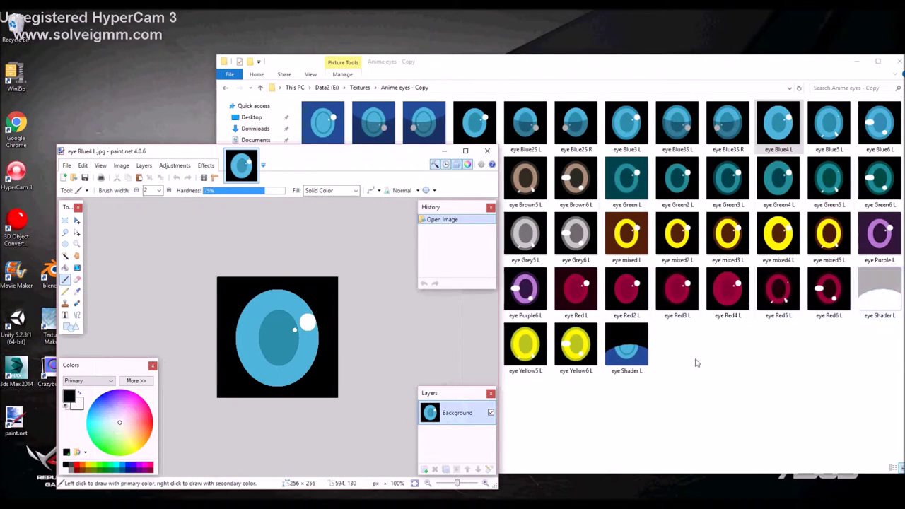
Delete the blue eye Shader L file and drop the remaining eye Shader L onto paint.net.
click(613, 350)
right_click(613, 350)
click(626, 322)
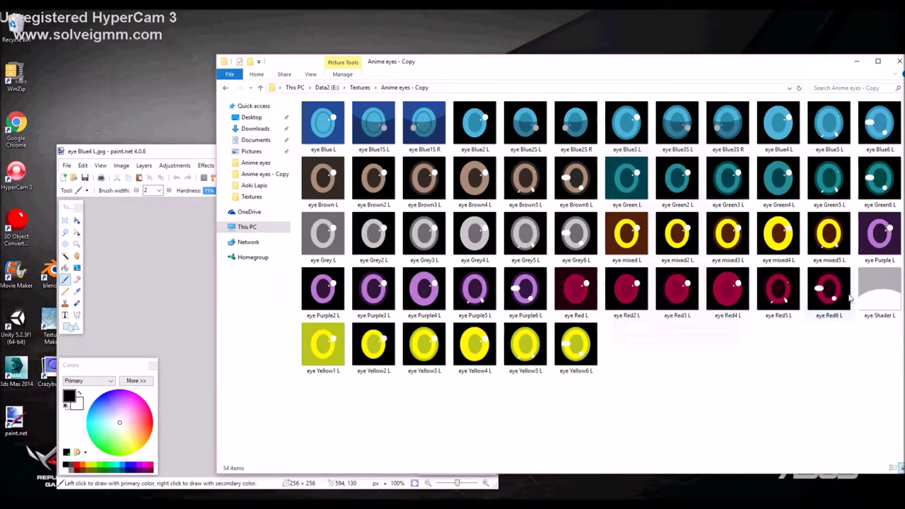
mouse_move(881, 290)
mouse_down()
mouse_move(828, 350)
mouse_move(184, 333)
mouse_up()
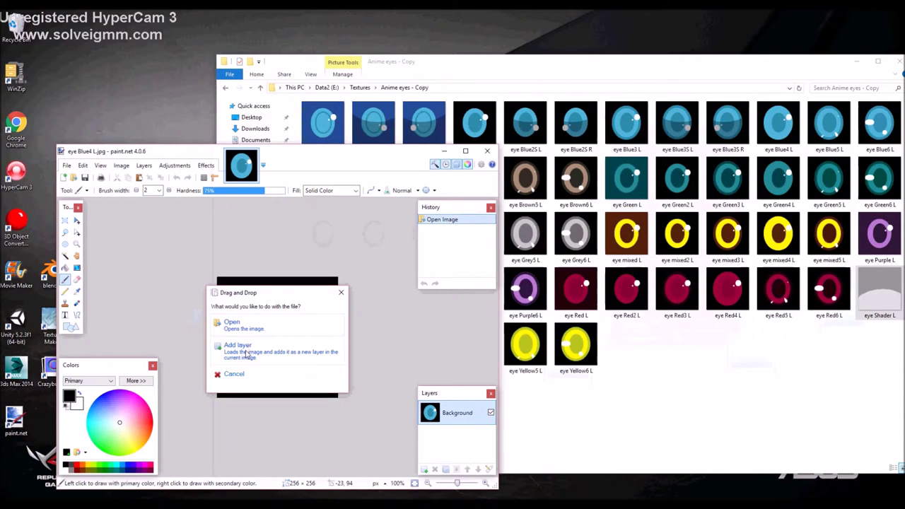
Add eye Shader L as a new layer above eye Blue4 L and clear the selection.
click(246, 352)
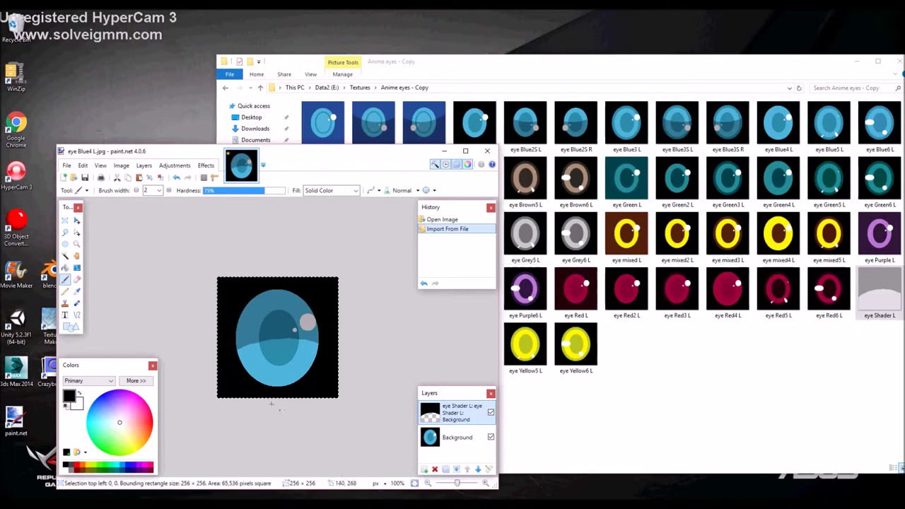
click(65, 220)
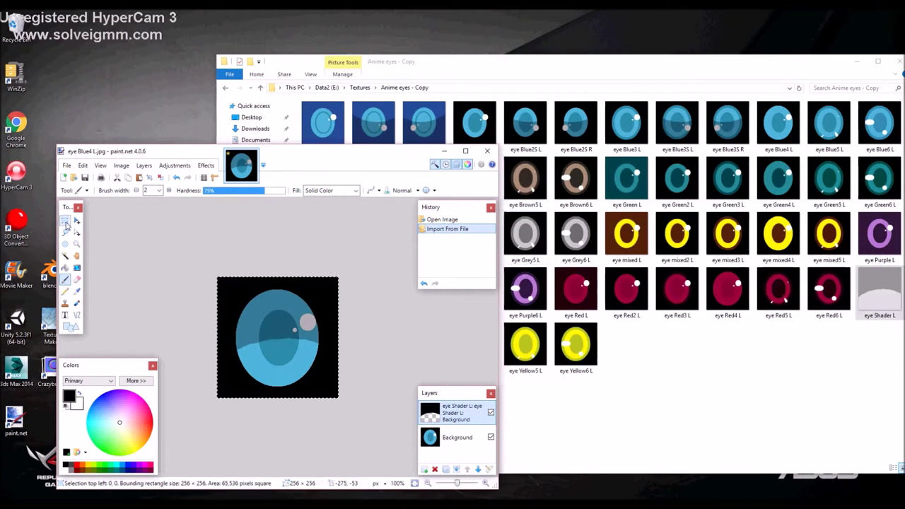
click(135, 223)
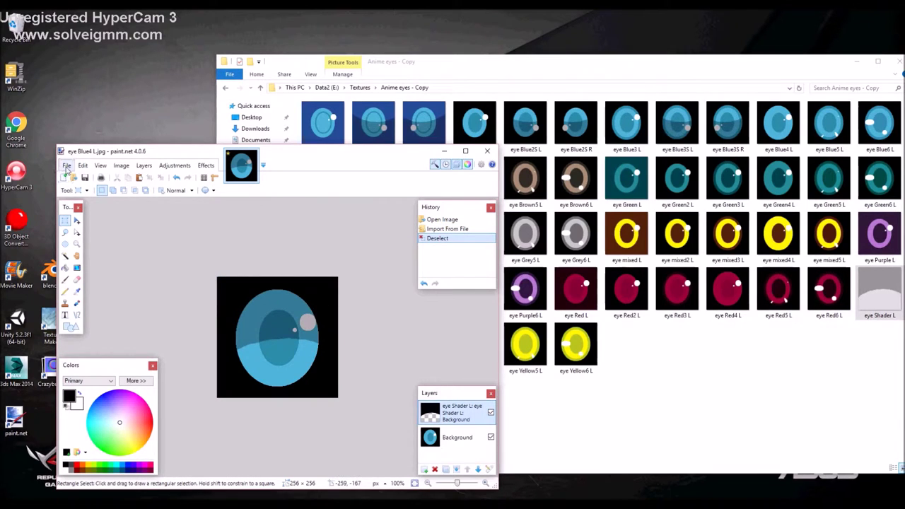
Save the image as JPEG 'eye Blue4S L', accepting default quality and flattening layers.
click(66, 166)
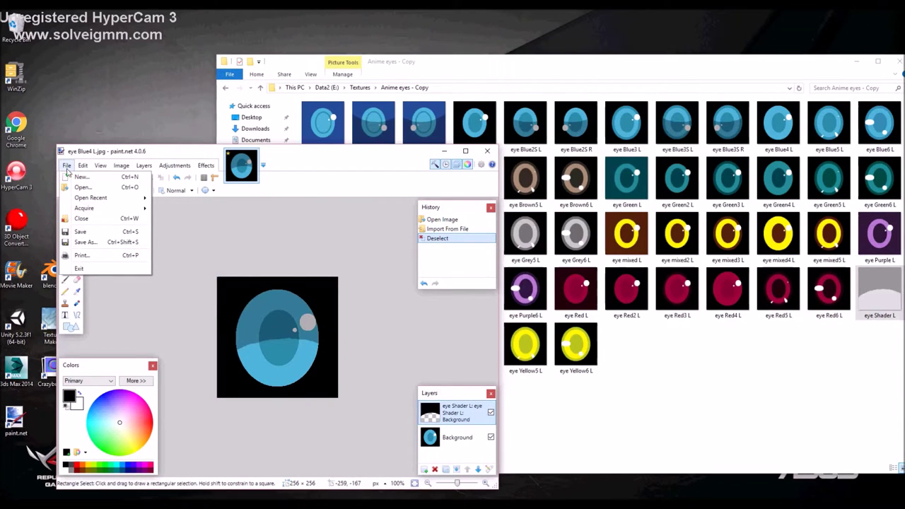
click(96, 244)
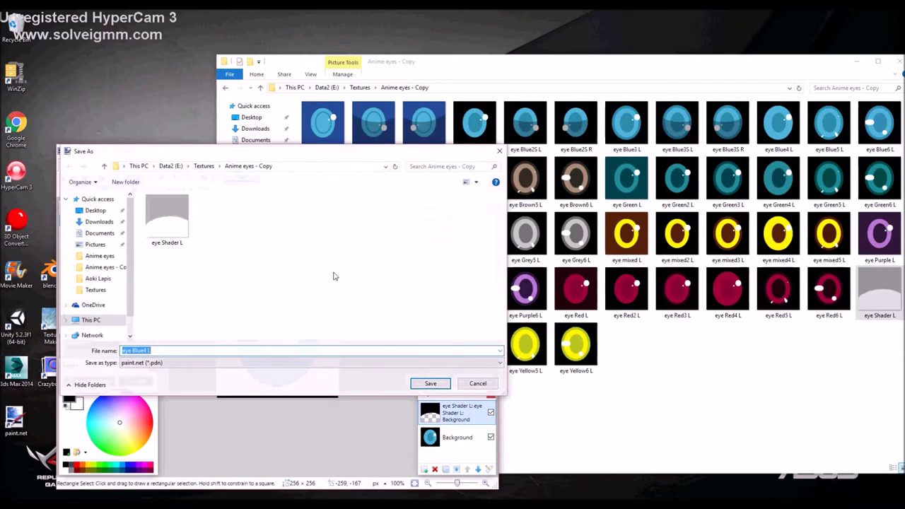
click(186, 363)
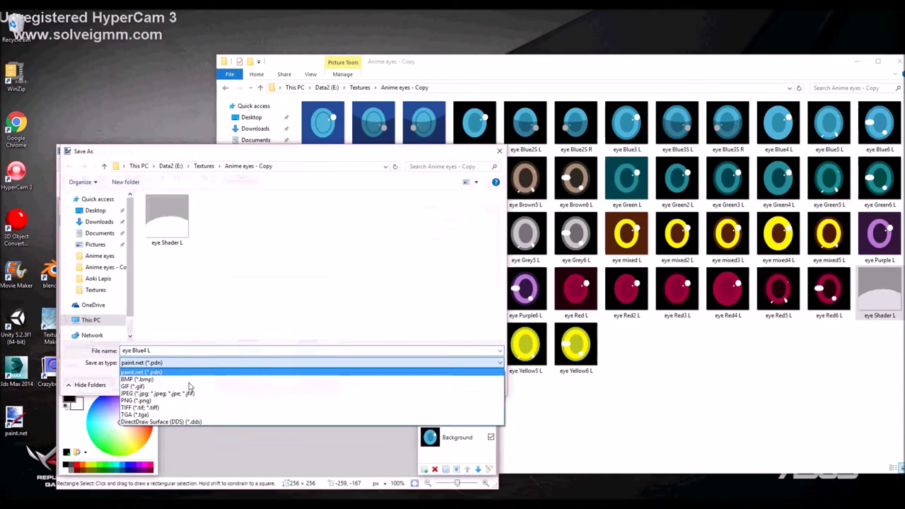
click(193, 397)
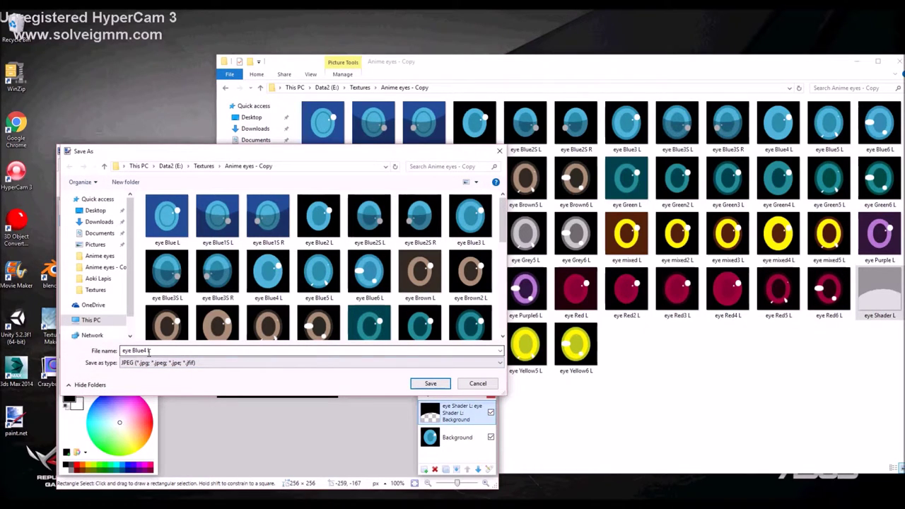
click(147, 351)
click(170, 353)
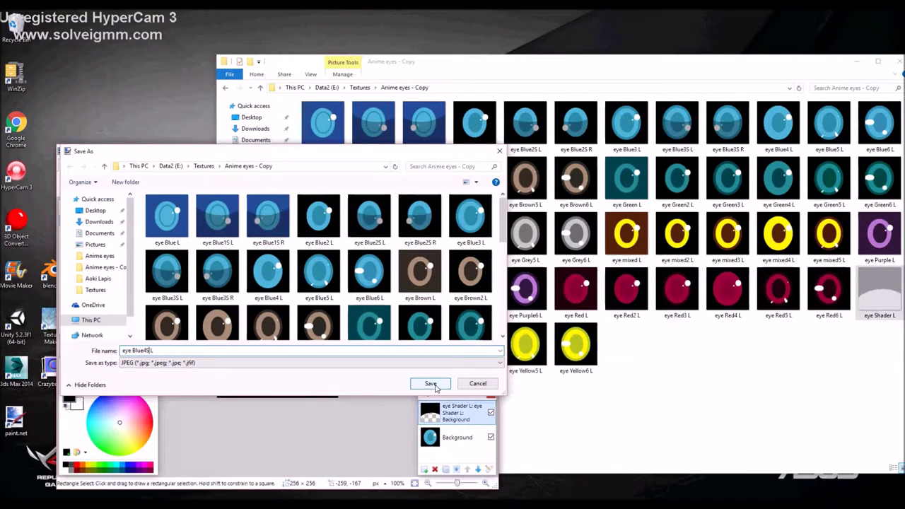
click(430, 384)
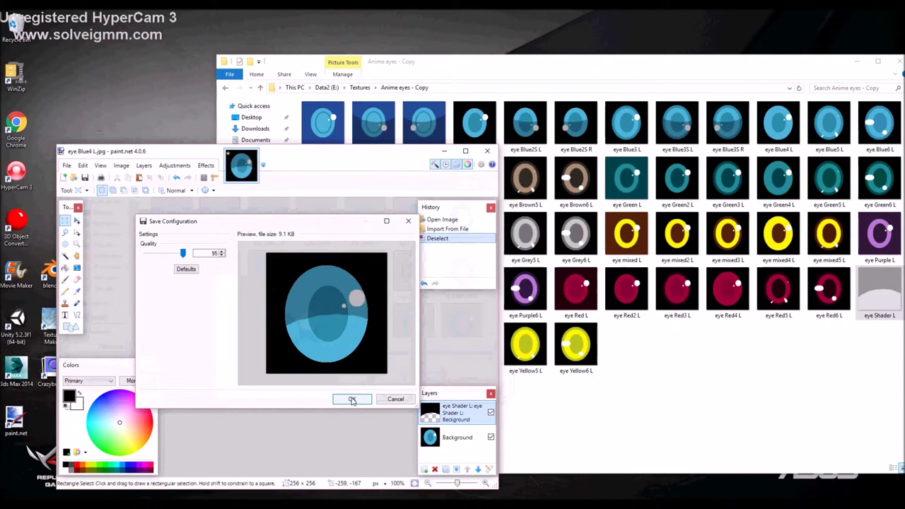
click(351, 400)
click(293, 346)
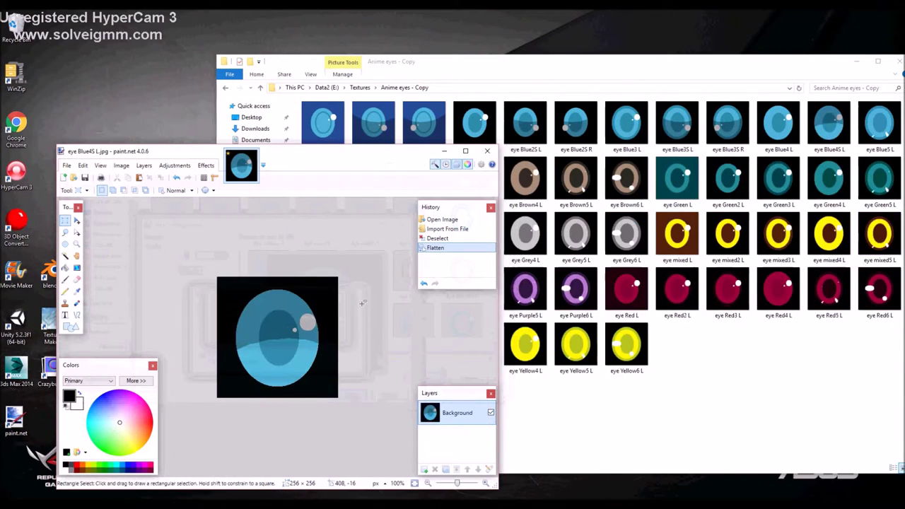
Close paint.net and bring up the context menu for eye Blue4S L in Explorer.
click(488, 150)
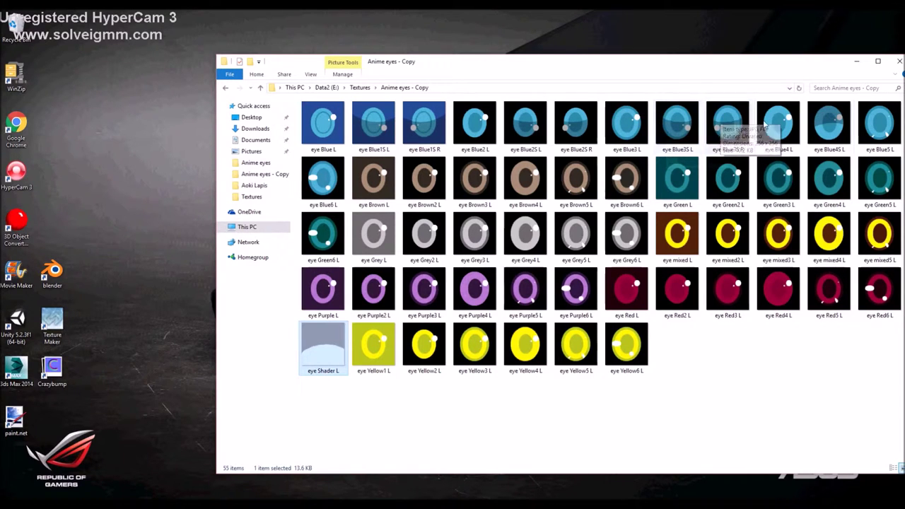
right_click(820, 128)
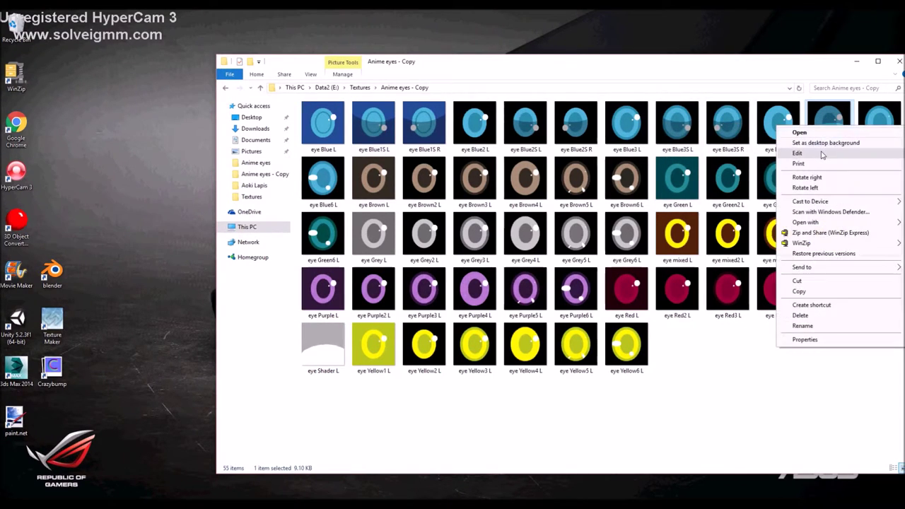
Open eye Blue4S L in Paint, flip it vertically and save it.
click(824, 154)
click(197, 145)
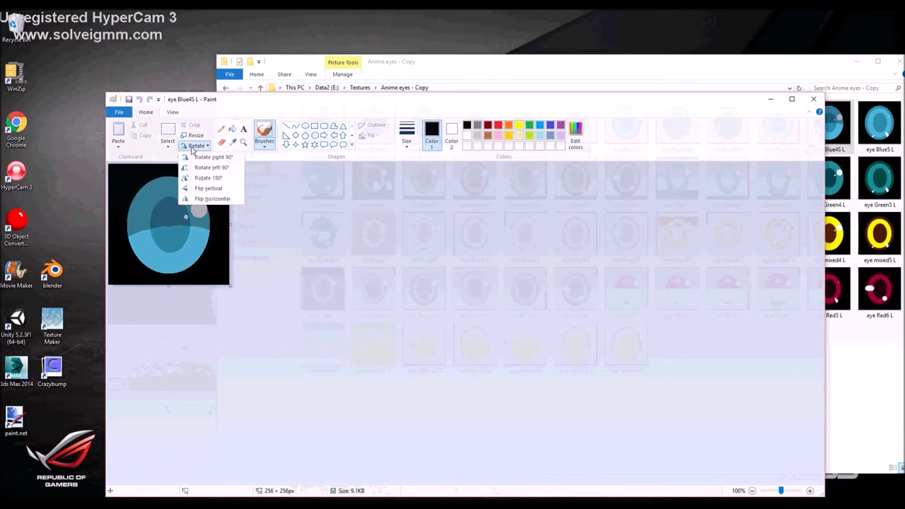
click(209, 189)
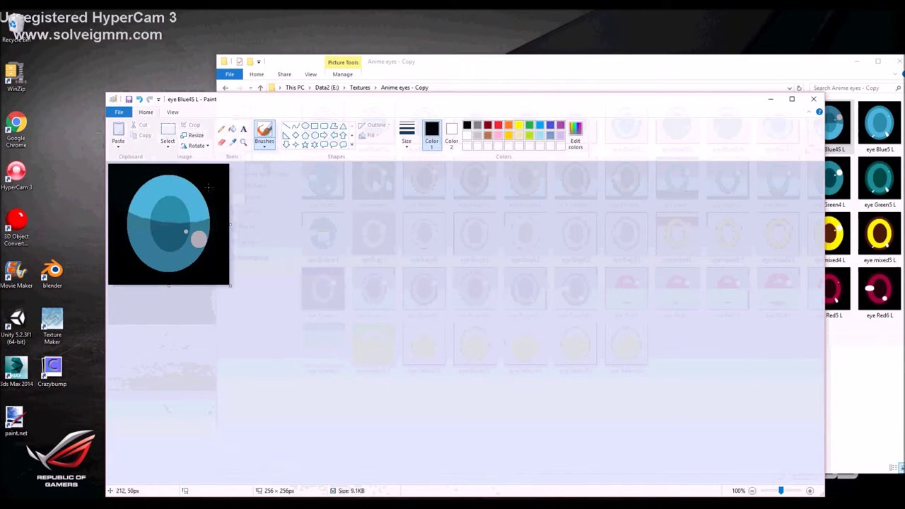
click(119, 112)
click(134, 172)
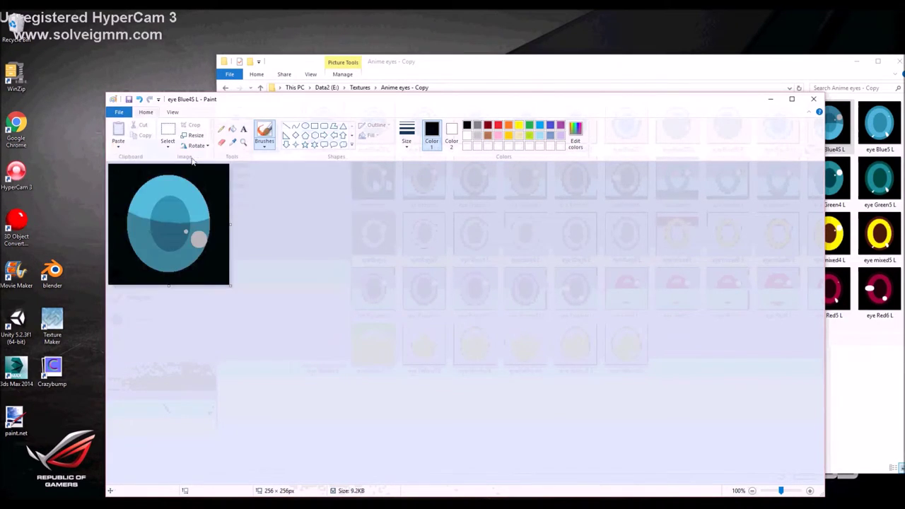
Mirror the eye horizontally, save it as JPEG 'eye Blue4S R', and close Paint.
click(194, 145)
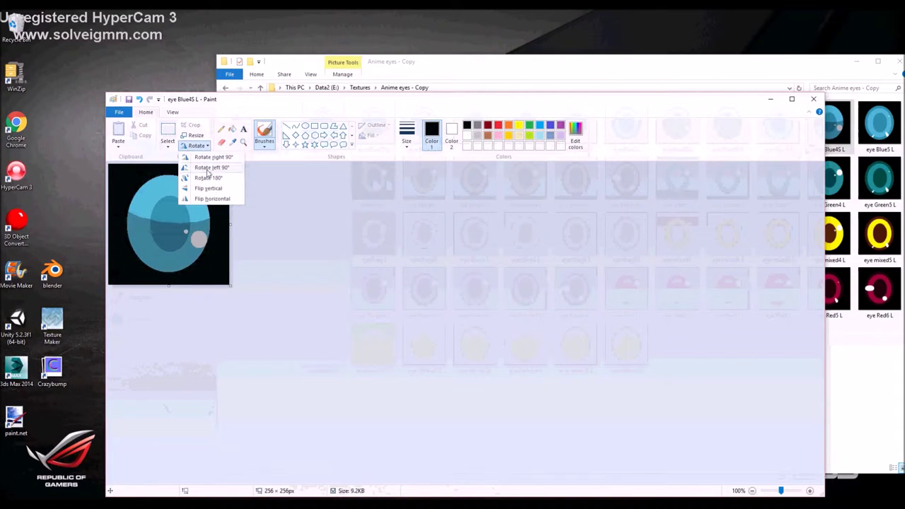
click(209, 199)
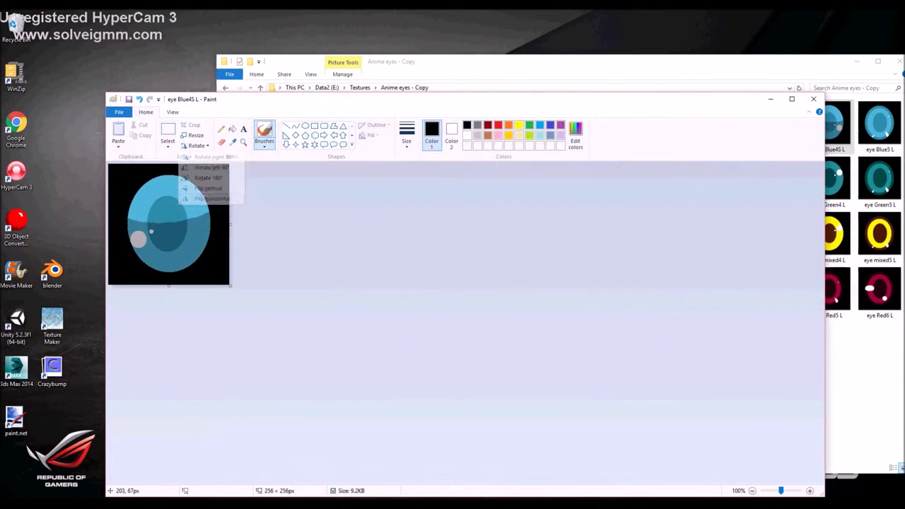
click(120, 113)
mouse_move(144, 190)
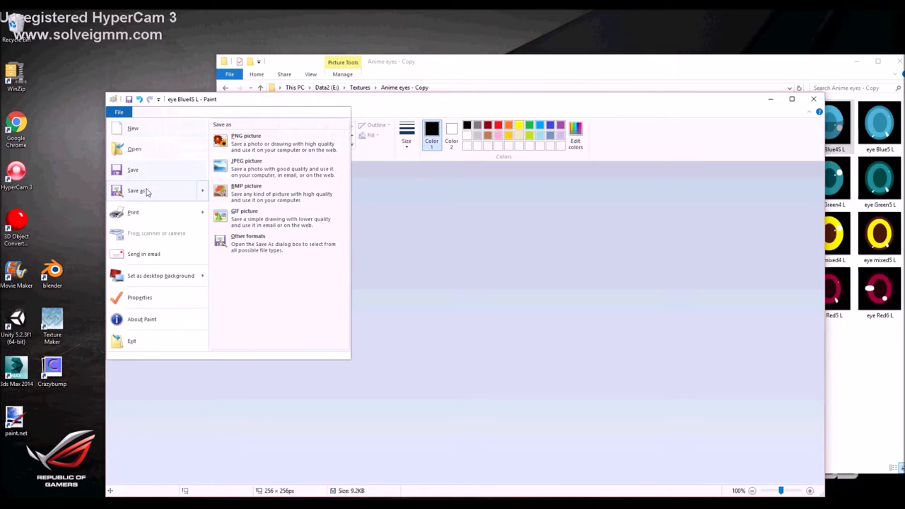
click(247, 165)
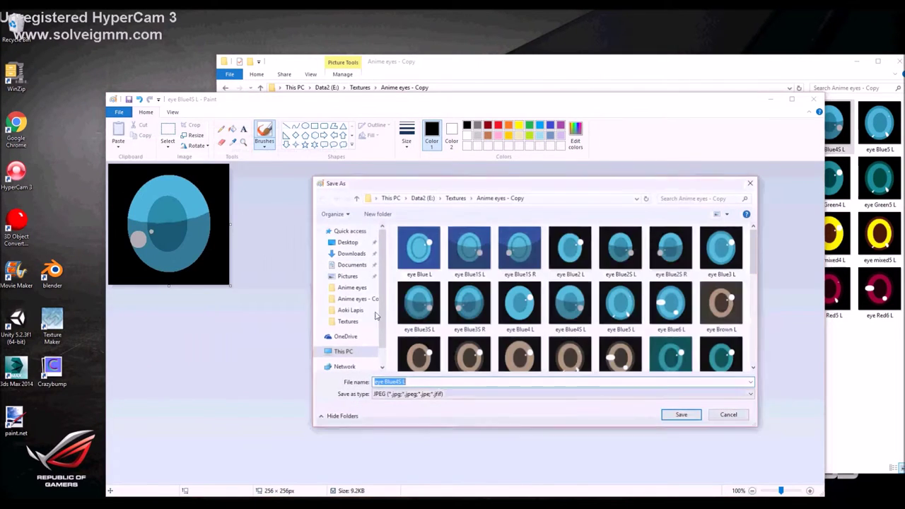
click(407, 383)
key(BackSpace)
text(R)
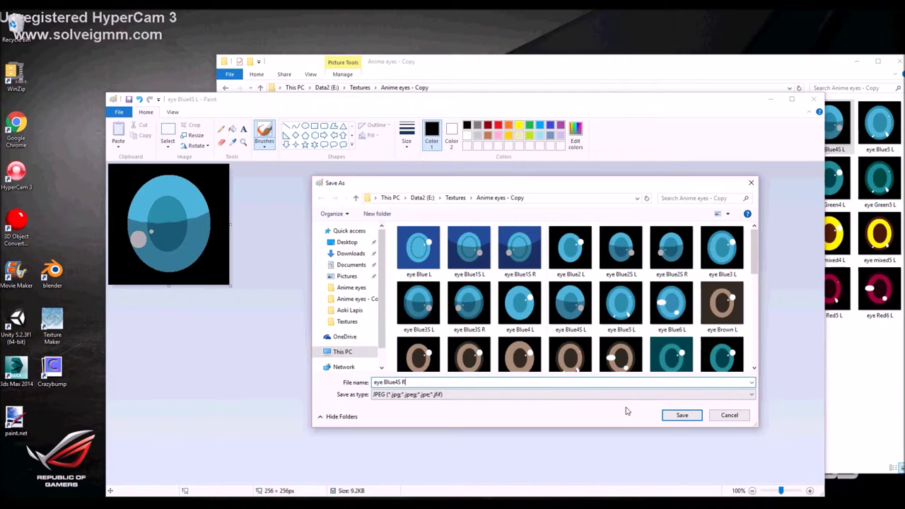
click(679, 415)
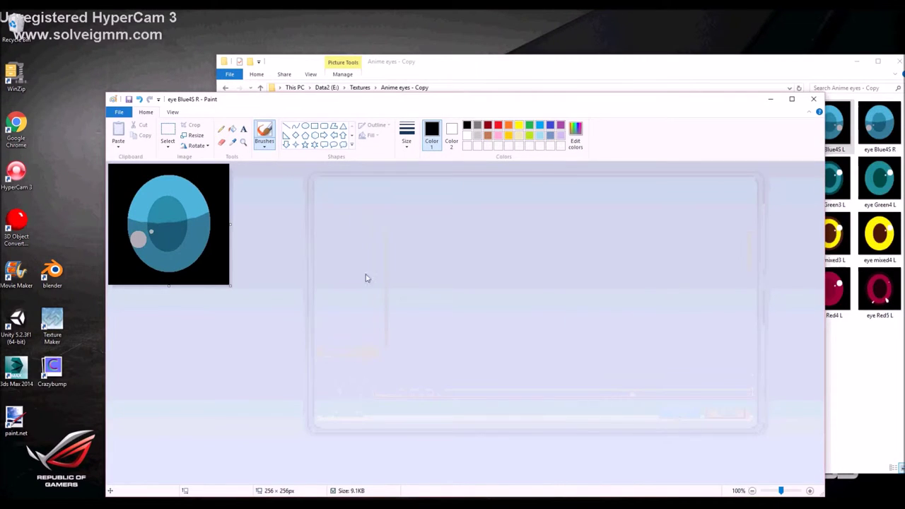
click(813, 99)
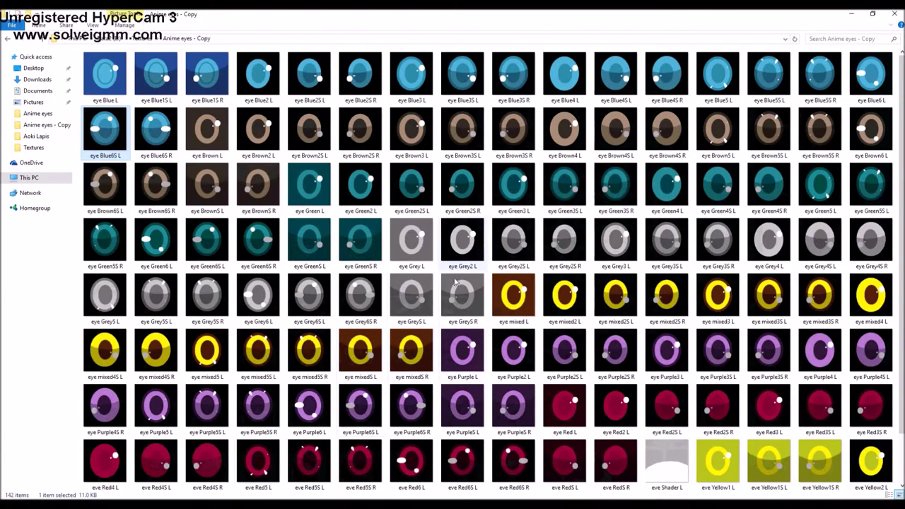
Scroll through the eye thumbnails and bring up the context menu for eye Brown2S L.
scroll(486, 349, down, 1)
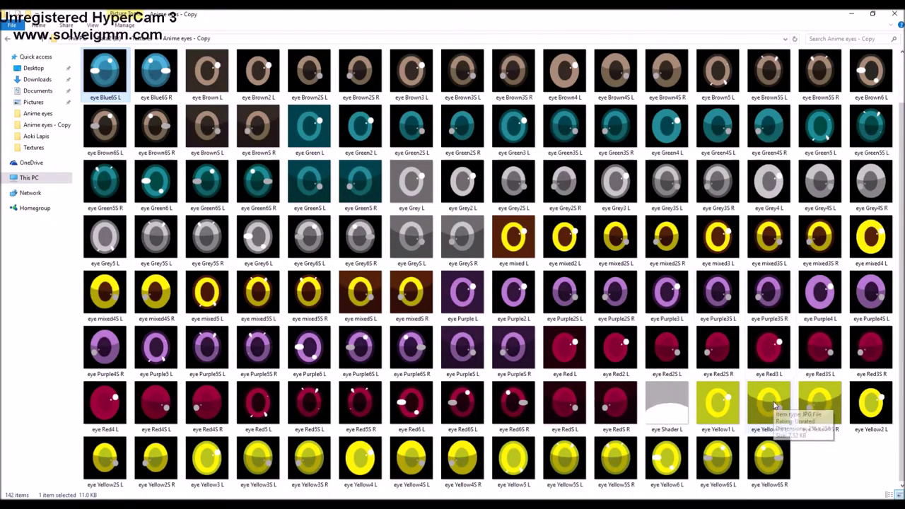
scroll(537, 309, up, 1)
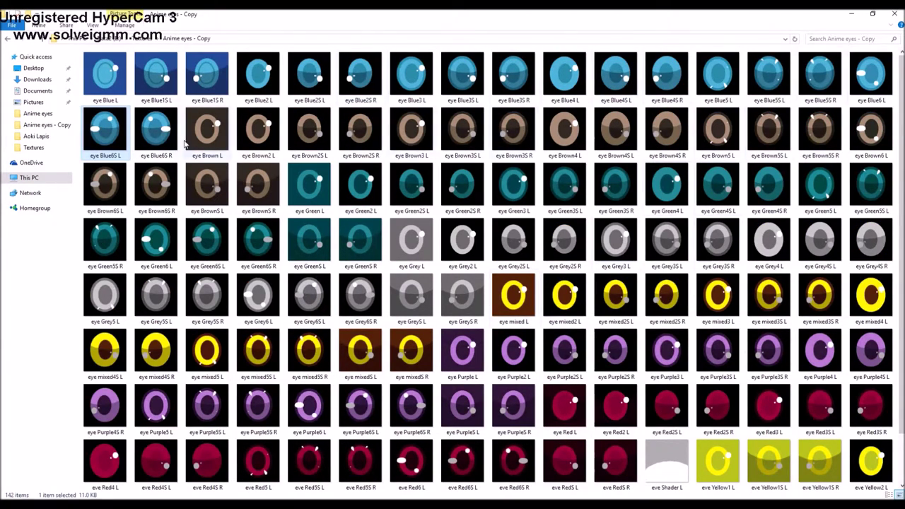
click(314, 134)
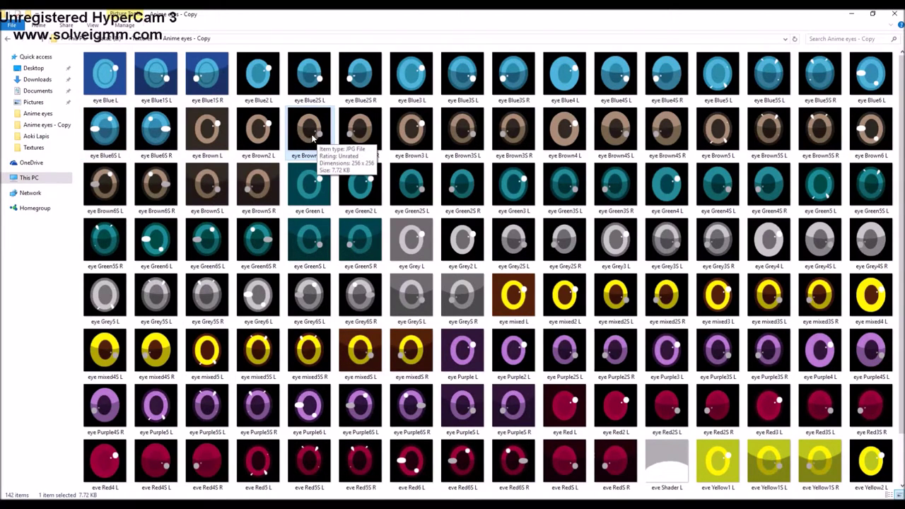
right_click(323, 136)
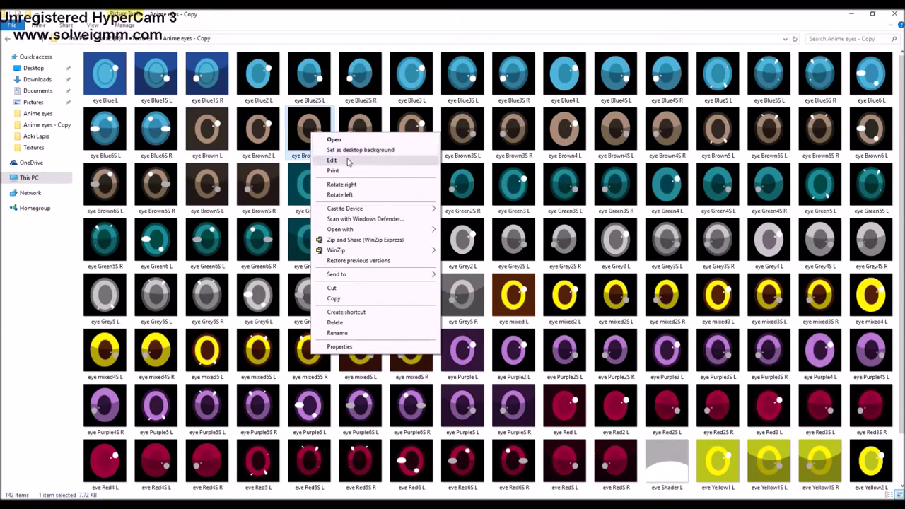
Open eye Brown2S L in Paint at 300% and cover its large grey highlight with a thick white ellipse.
click(347, 160)
click(136, 55)
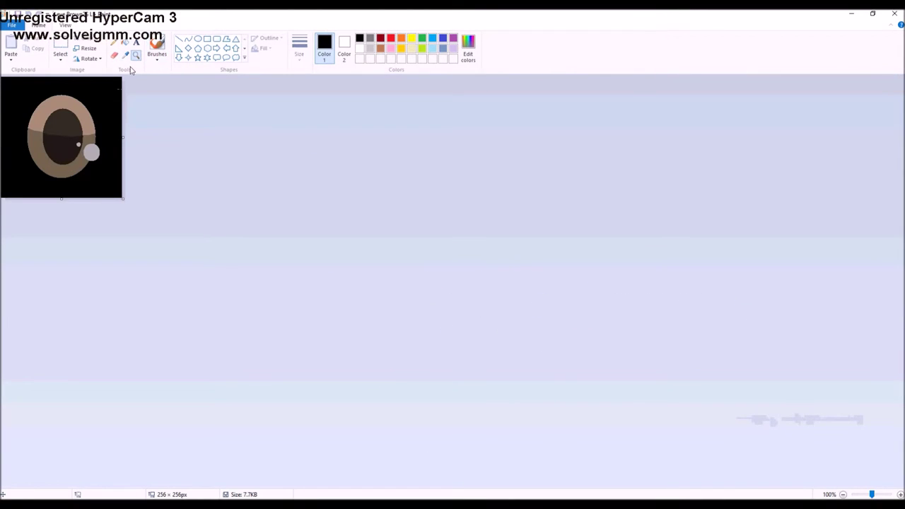
click(73, 135)
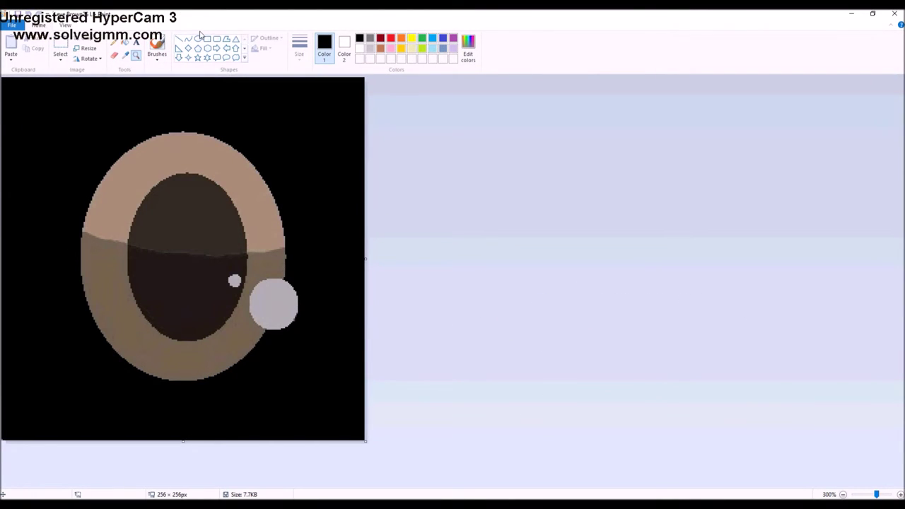
click(198, 39)
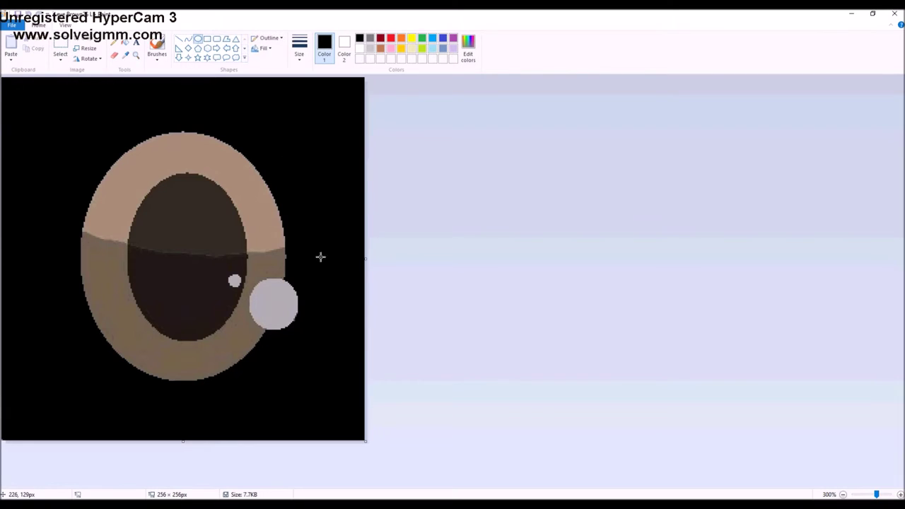
click(359, 49)
click(299, 50)
click(319, 131)
drag(256, 285, 290, 325)
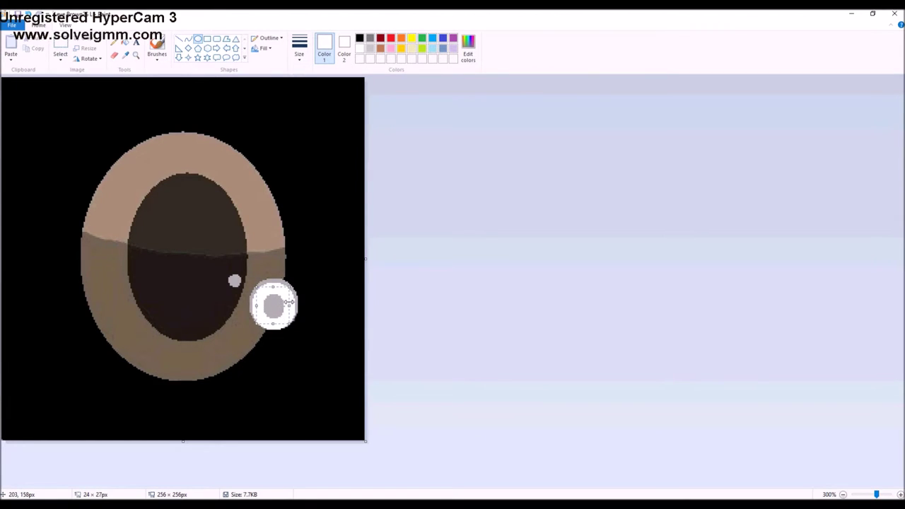
drag(275, 287, 253, 303)
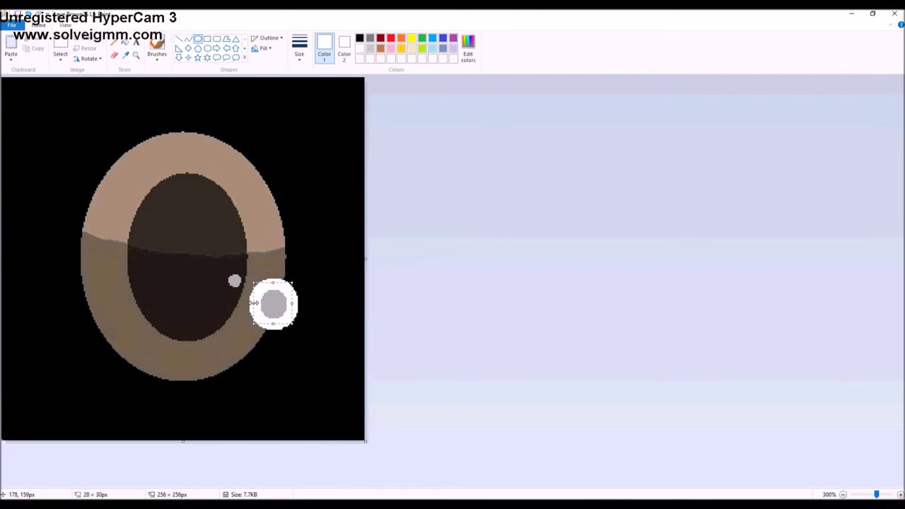
click(481, 217)
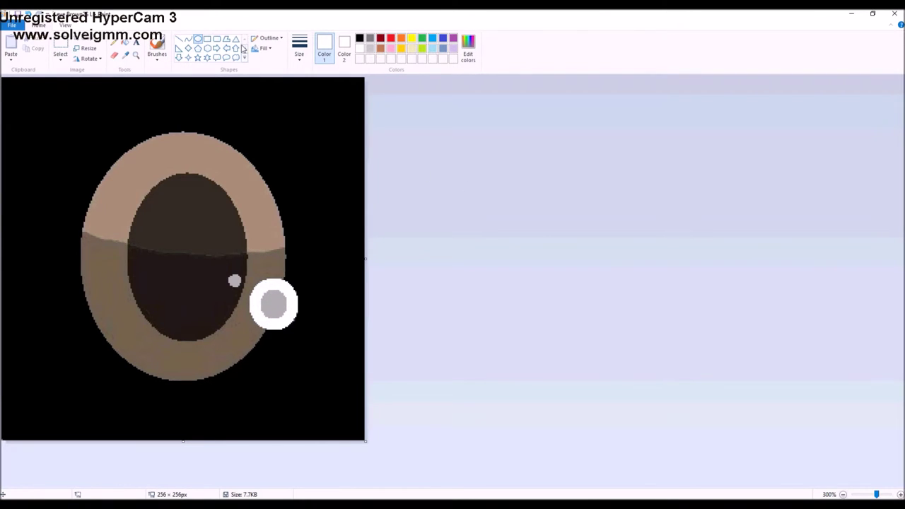
Draw a small white circle over the small grey highlight.
click(300, 48)
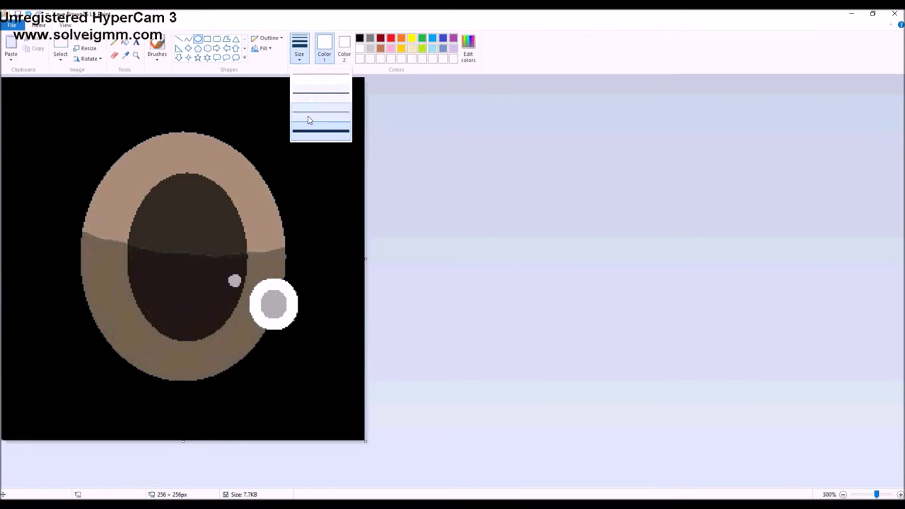
click(309, 120)
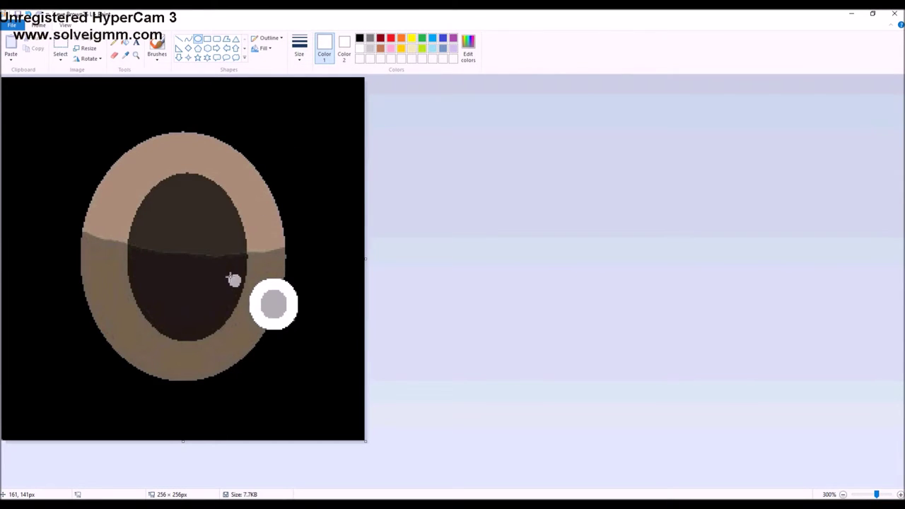
drag(234, 280, 235, 281)
click(466, 218)
click(300, 48)
click(321, 97)
click(300, 48)
click(314, 133)
click(300, 48)
click(318, 116)
drag(234, 280, 228, 274)
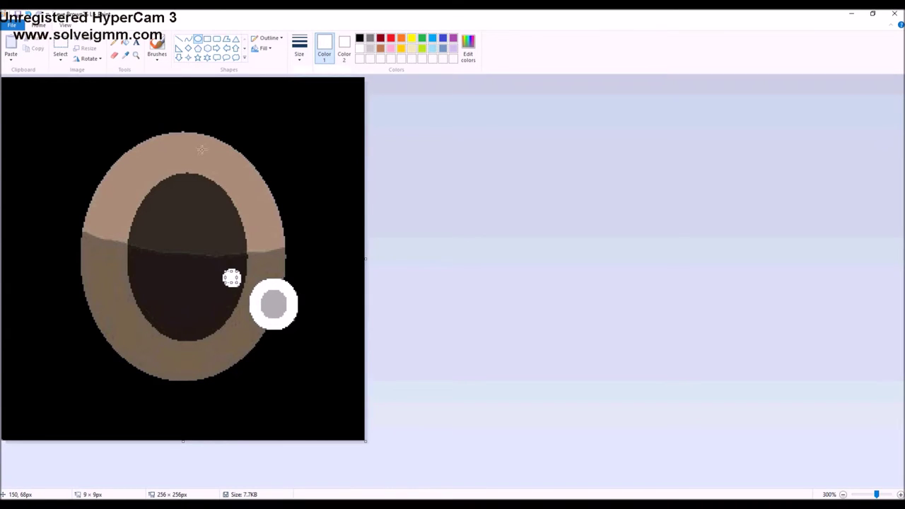
click(209, 115)
click(467, 248)
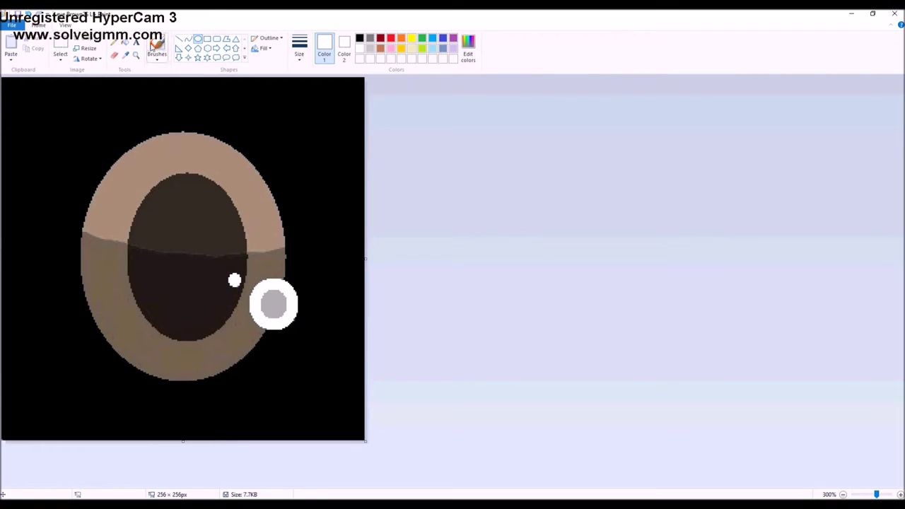
Pencil the large highlight's grey centre white and zoom back out to actual size.
click(115, 41)
click(299, 48)
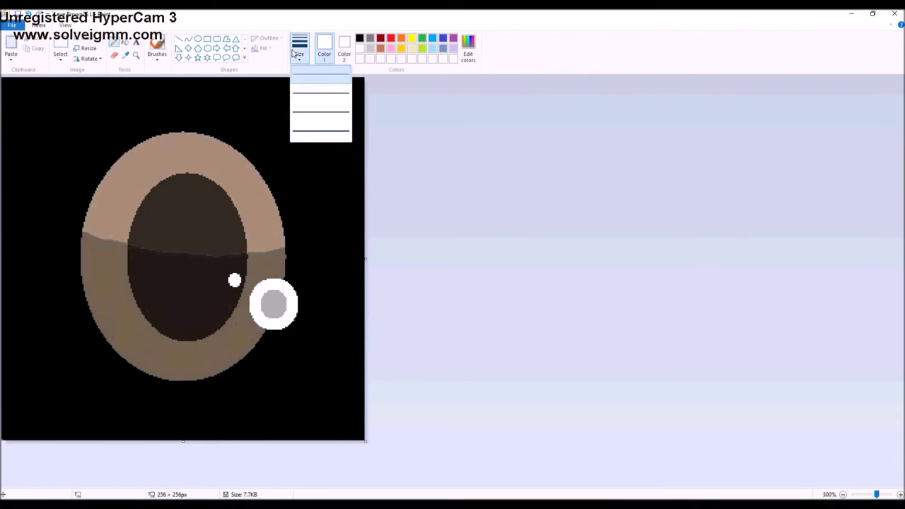
click(320, 130)
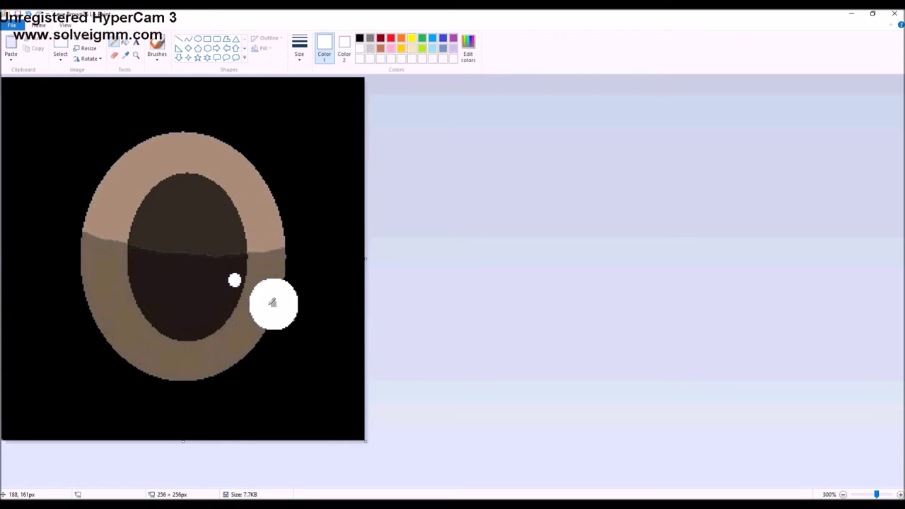
drag(273, 303, 278, 300)
click(136, 55)
right_click(106, 140)
right_click(106, 141)
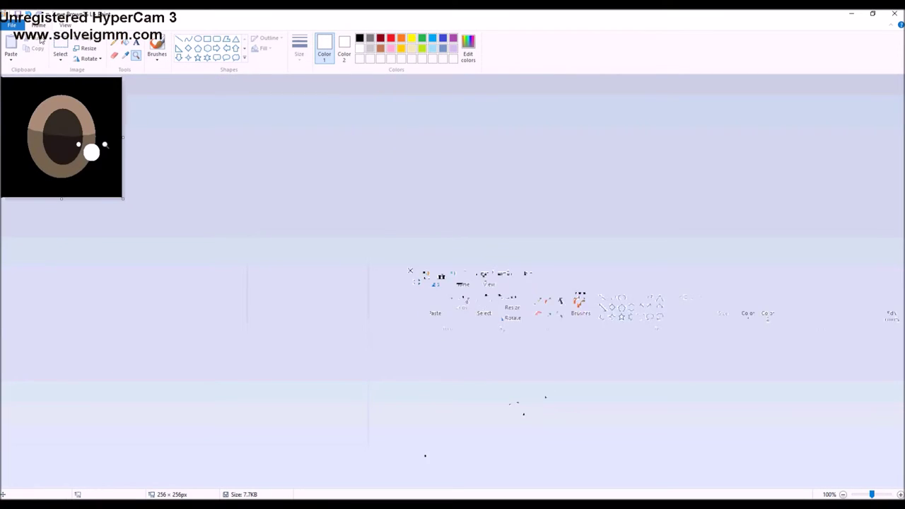
Save the edited brown eye image.
click(12, 25)
click(40, 84)
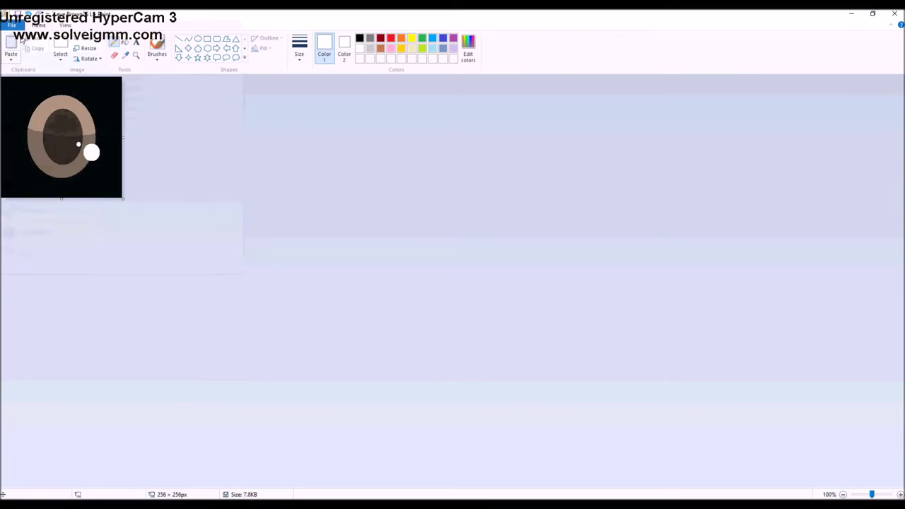
click(12, 25)
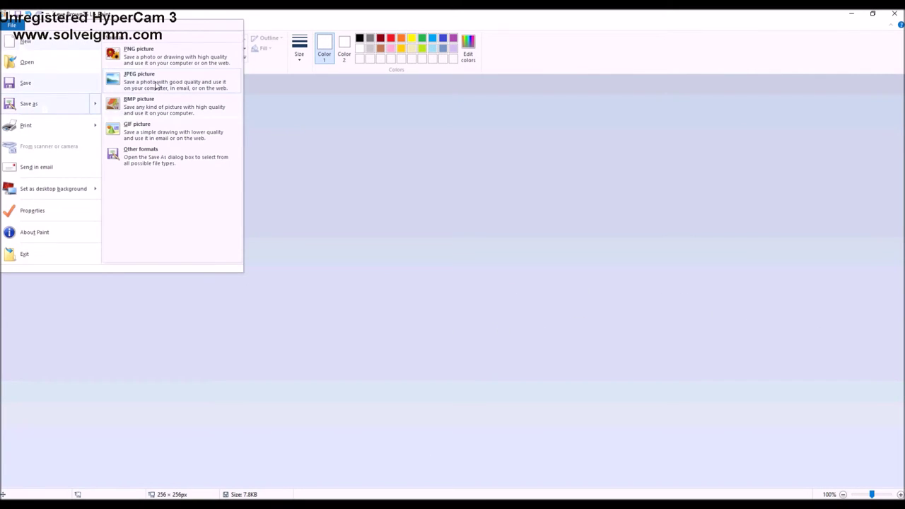
click(31, 104)
click(738, 141)
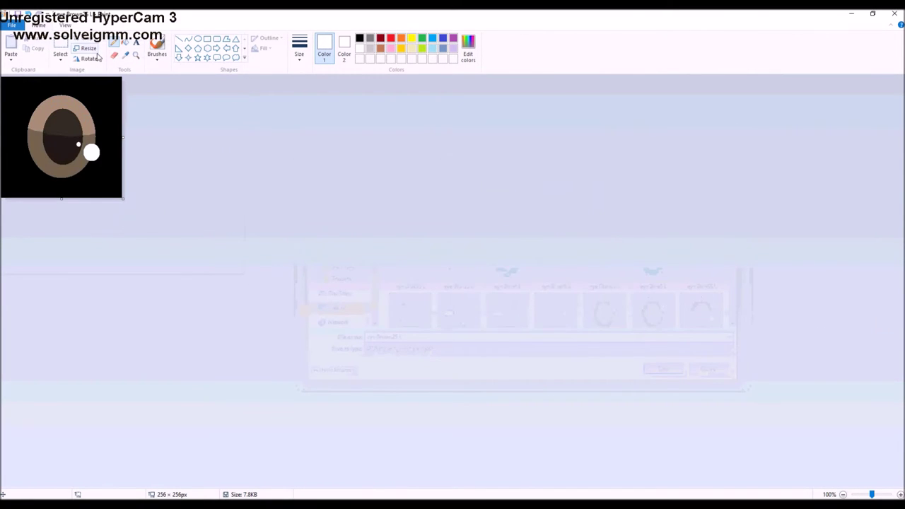
Mirror the eye horizontally and save it as JPEG 'eye Brown2S R', replacing the existing file.
click(88, 58)
click(105, 112)
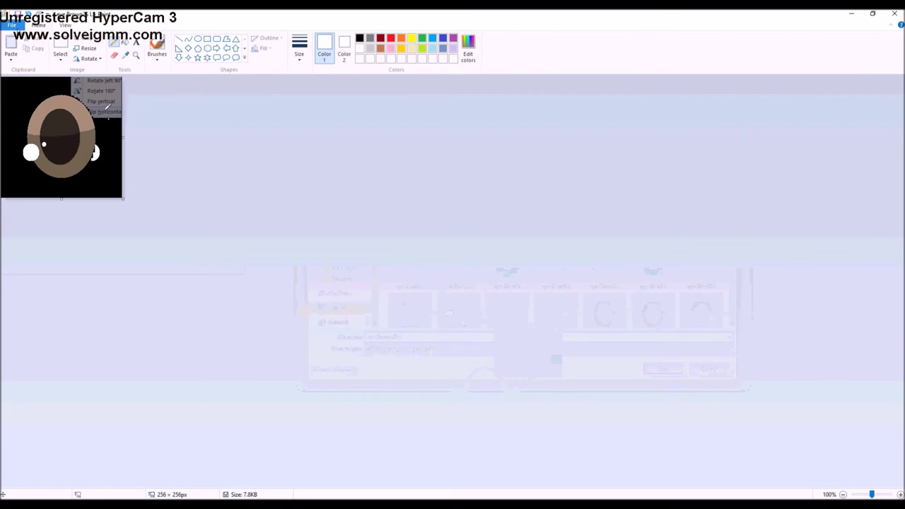
click(12, 25)
click(42, 105)
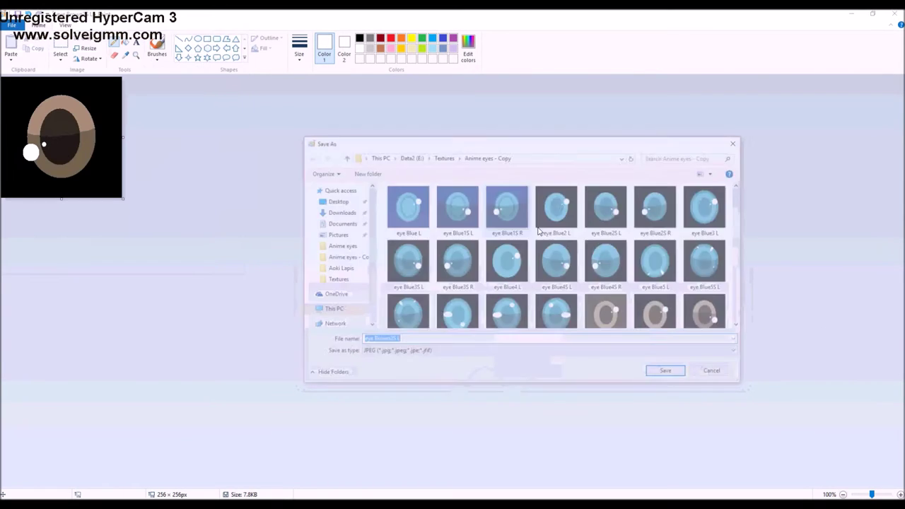
drag(742, 196, 742, 206)
click(407, 305)
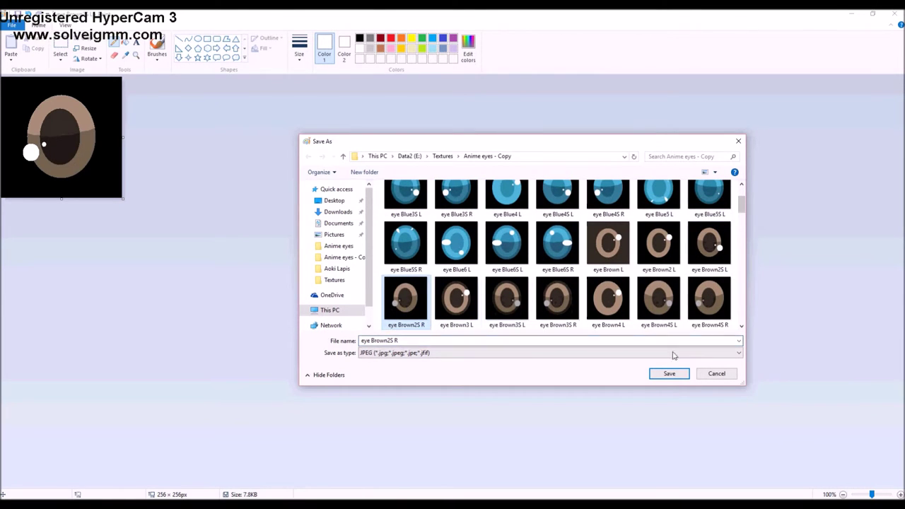
click(683, 375)
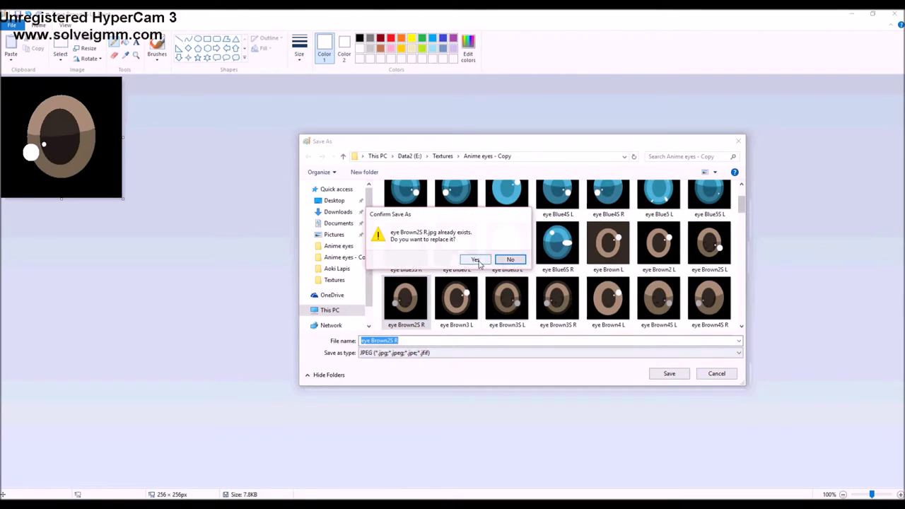
click(479, 262)
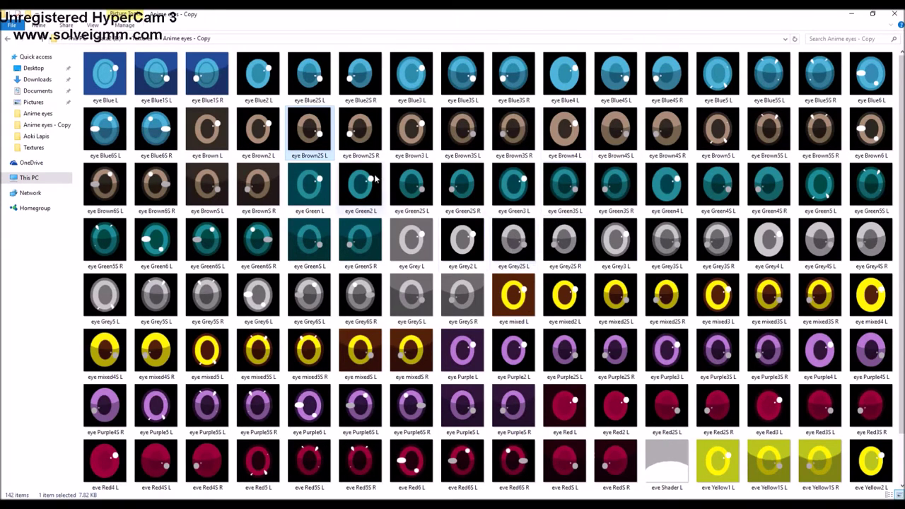
scroll(707, 210, down, 1)
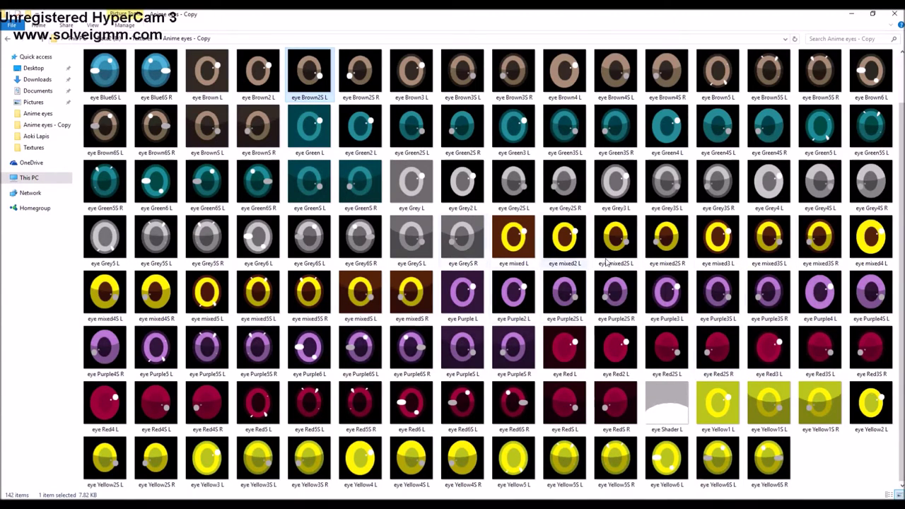
scroll(424, 311, up, 1)
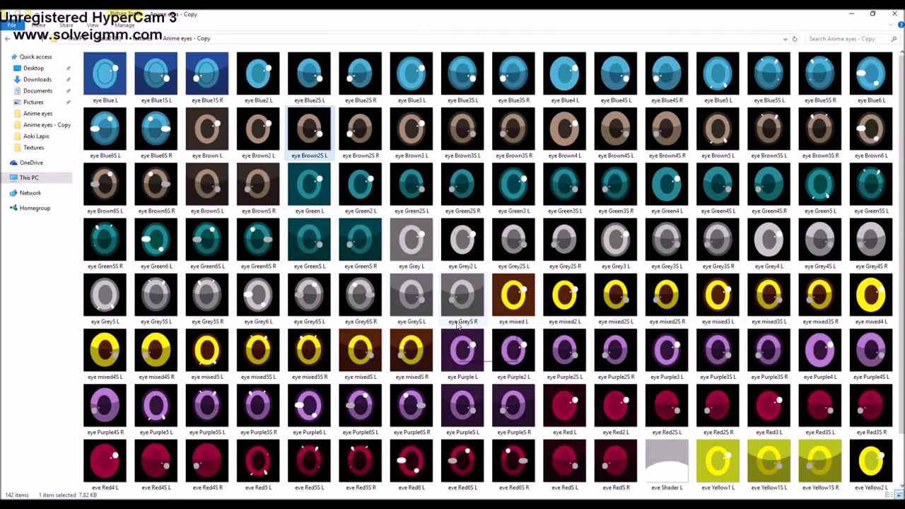
scroll(459, 325, down, 1)
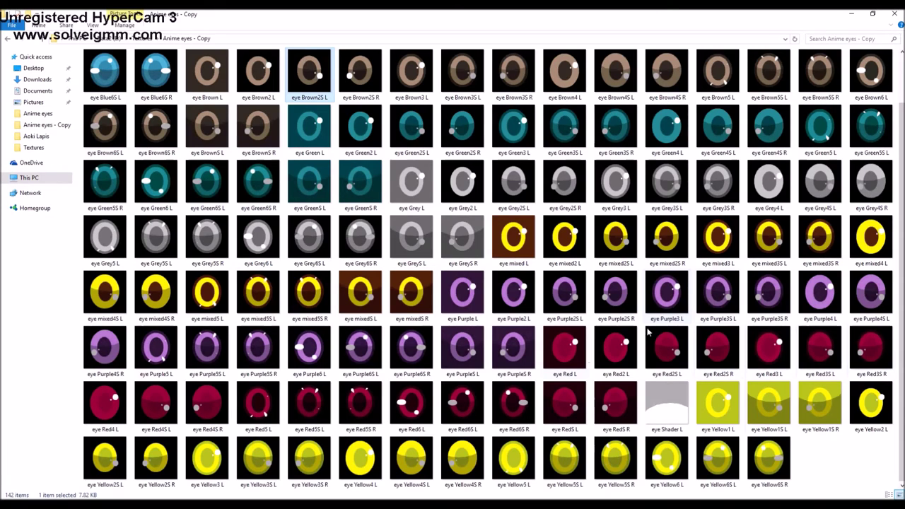
mouse_move(620, 365)
scroll(662, 368, up, 1)
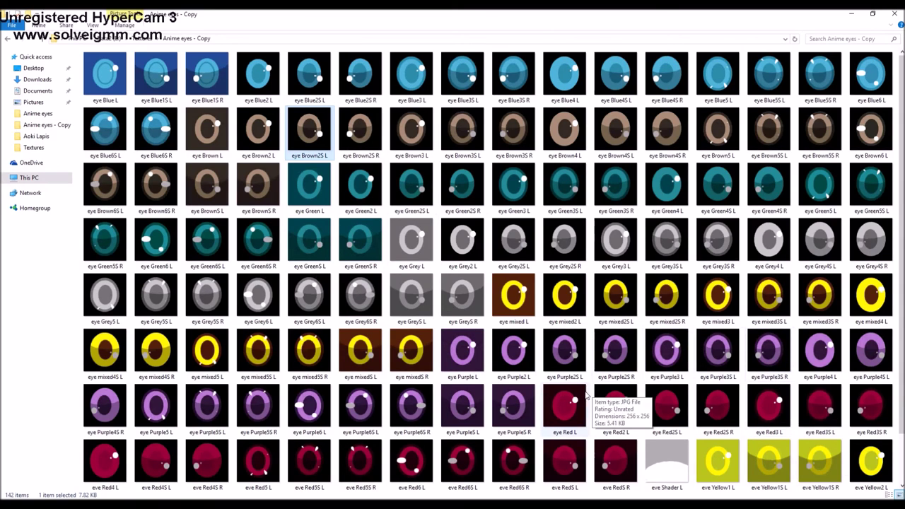
scroll(612, 390, down, 1)
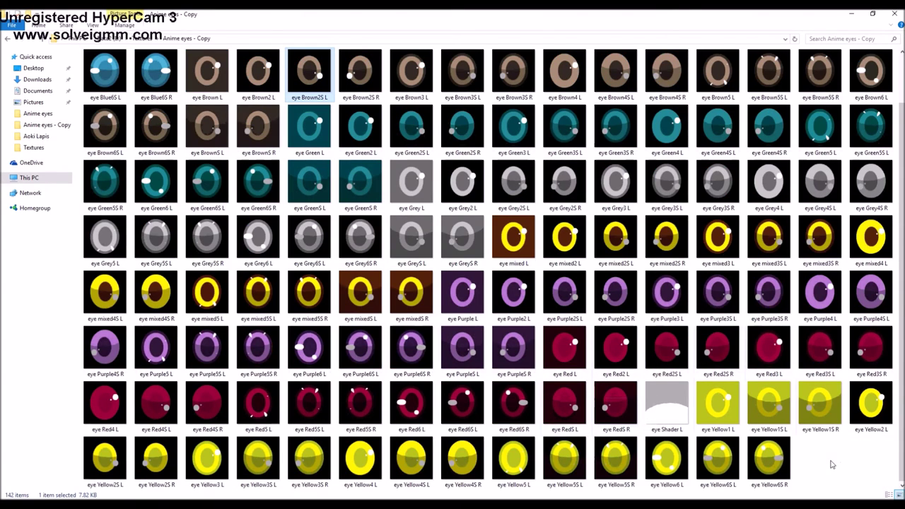